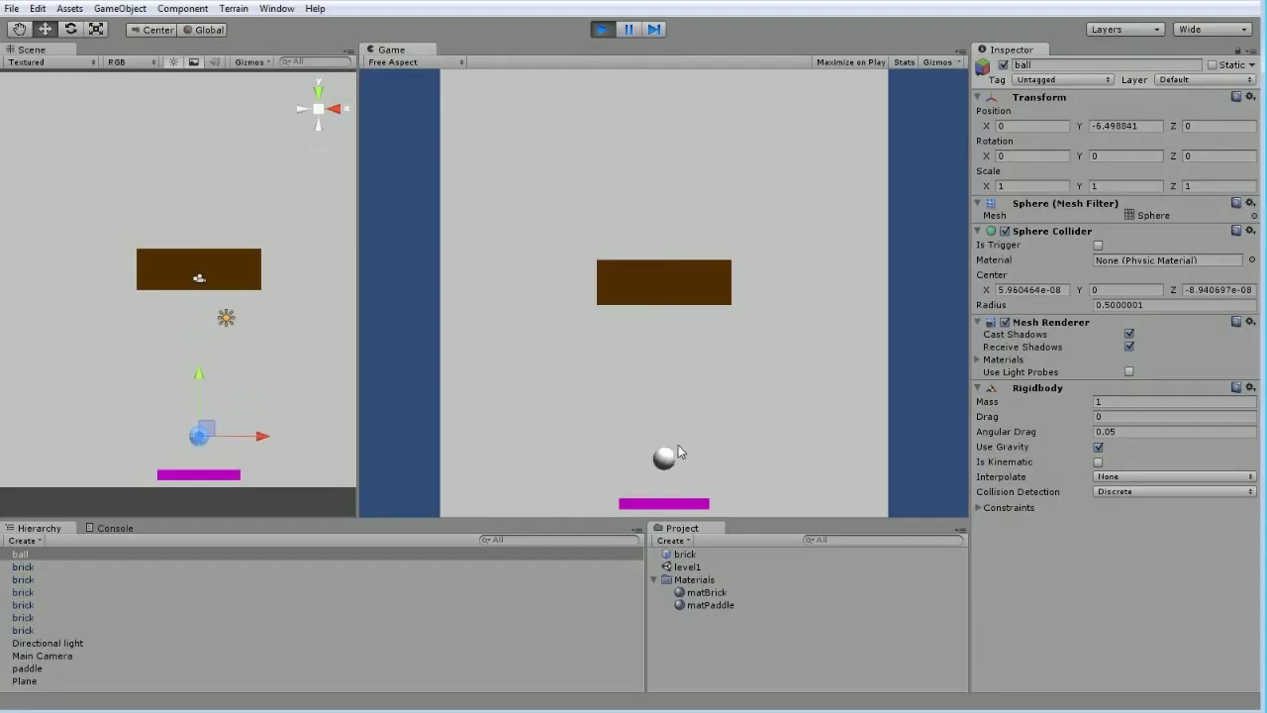
# Stop the play test and bring up the Physics settings, showing gravity Y at -9.81
pyautogui.click(602, 30)
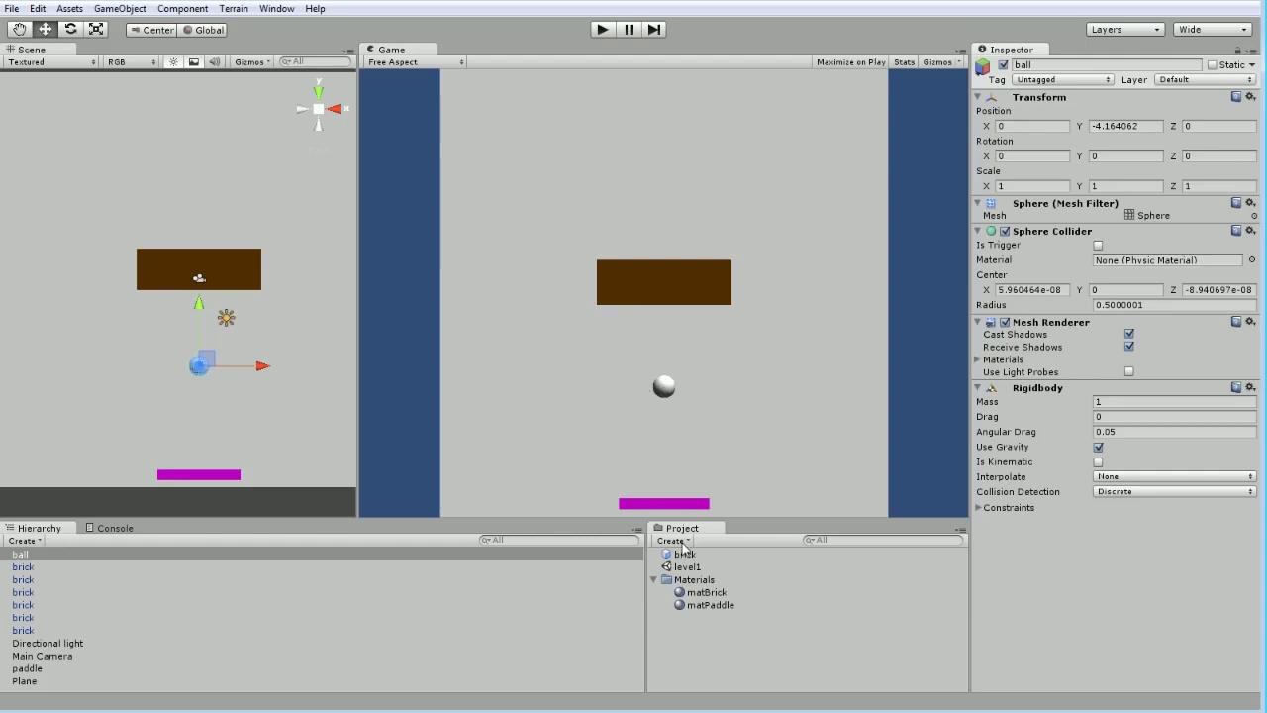
pyautogui.click(38, 9)
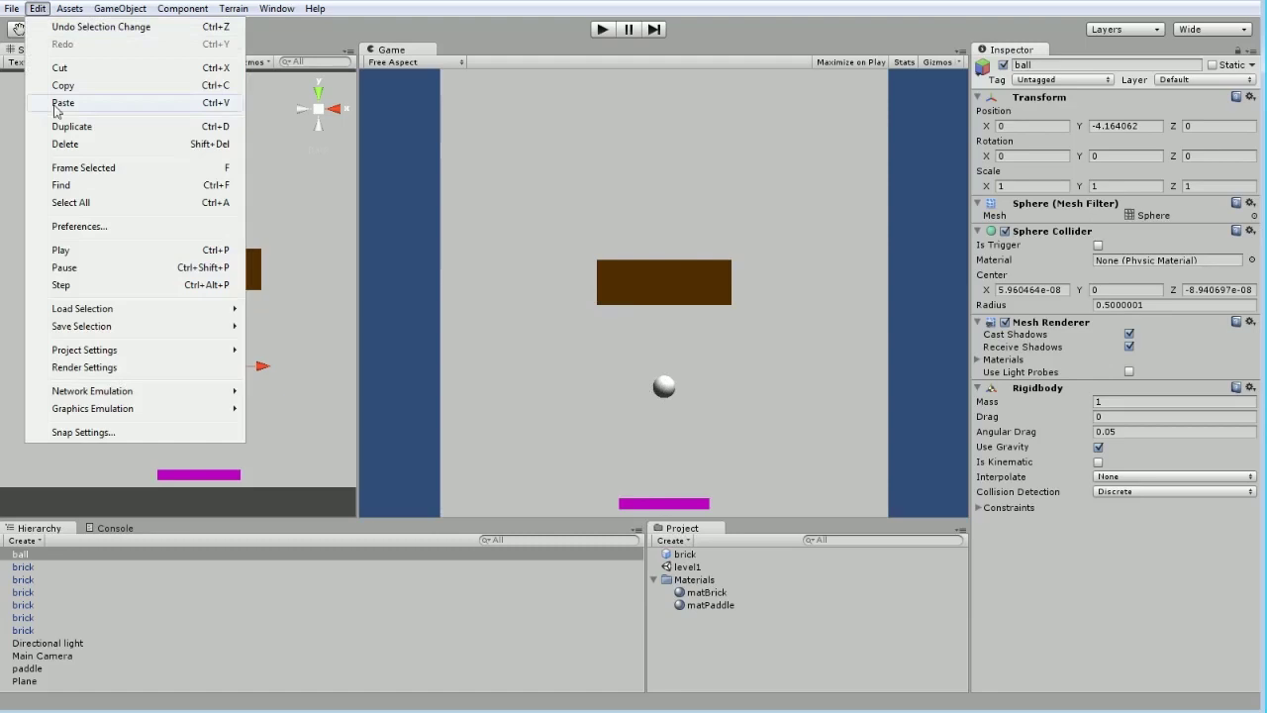
pyautogui.moveTo(103, 353)
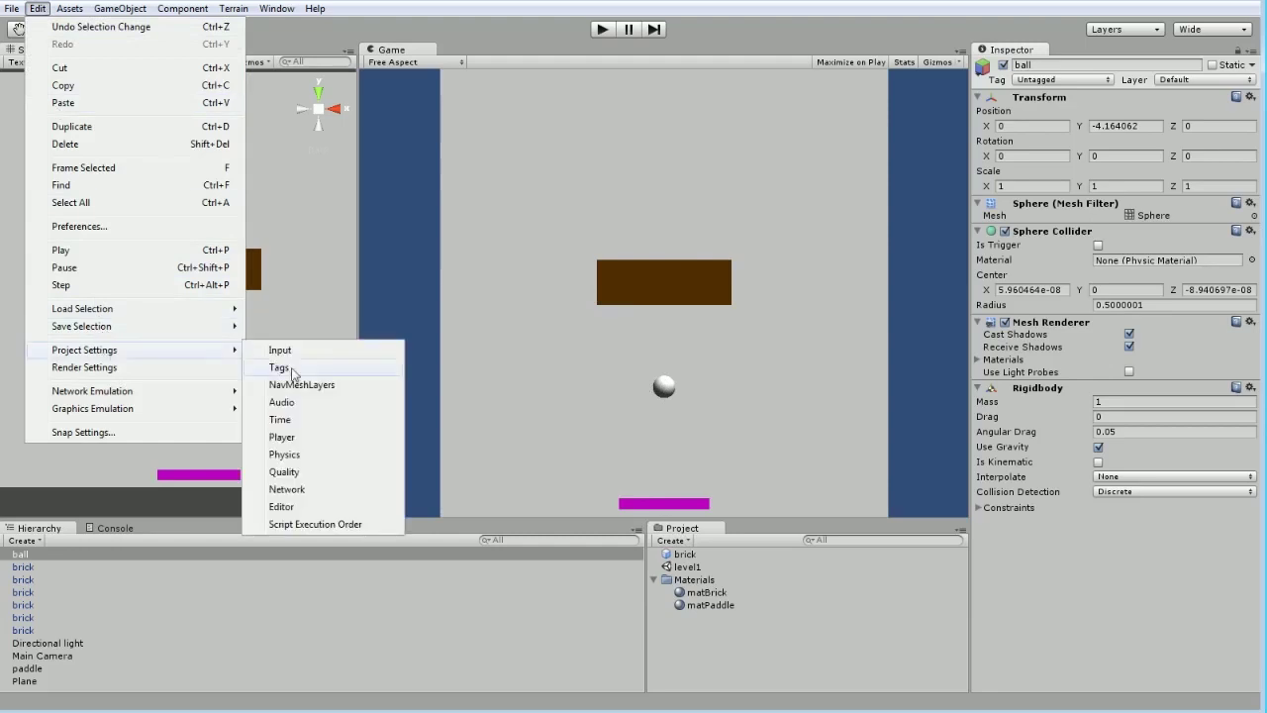
pyautogui.click(311, 455)
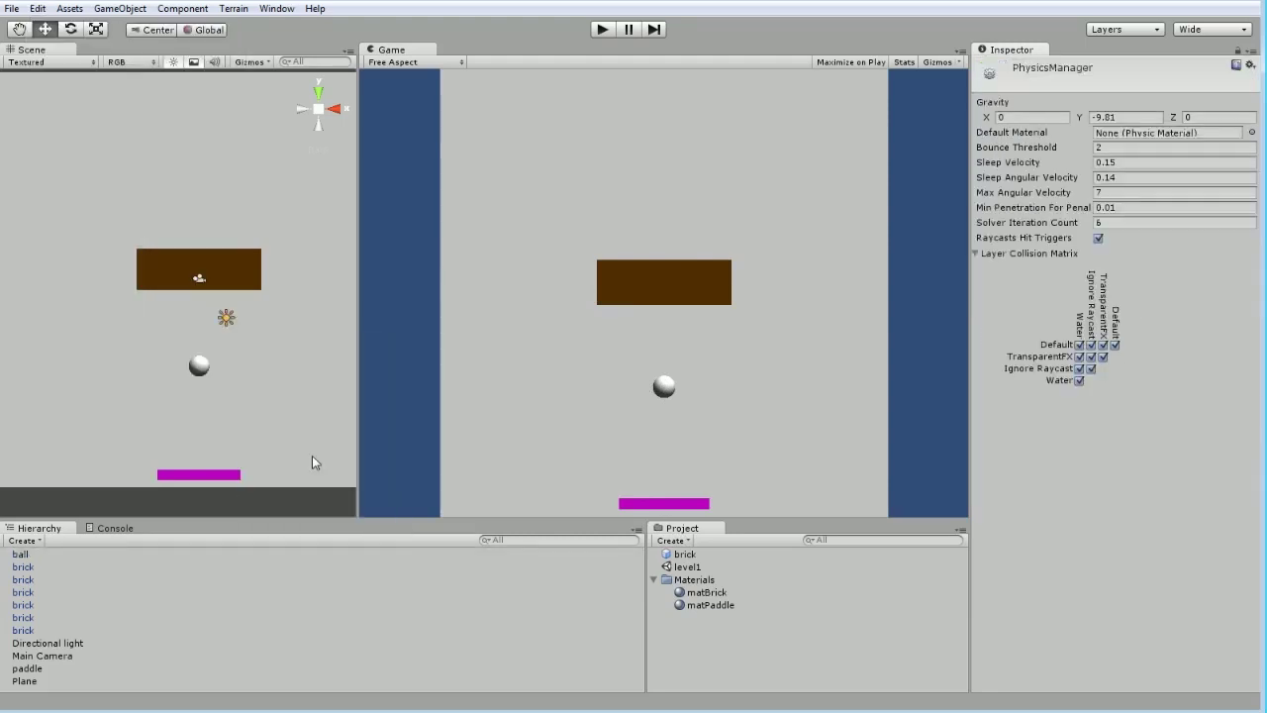
# Create a physic material named physBall, then start a play test and select the ball
pyautogui.click(672, 540)
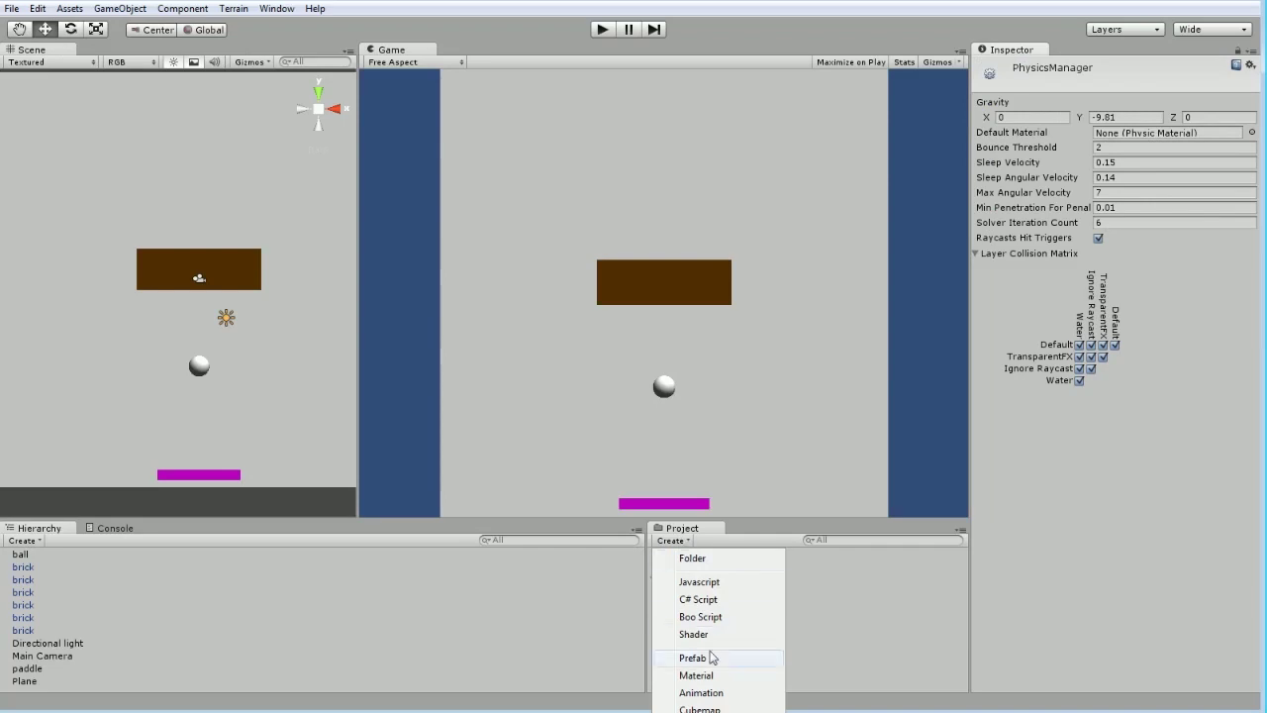
pyautogui.click(707, 711)
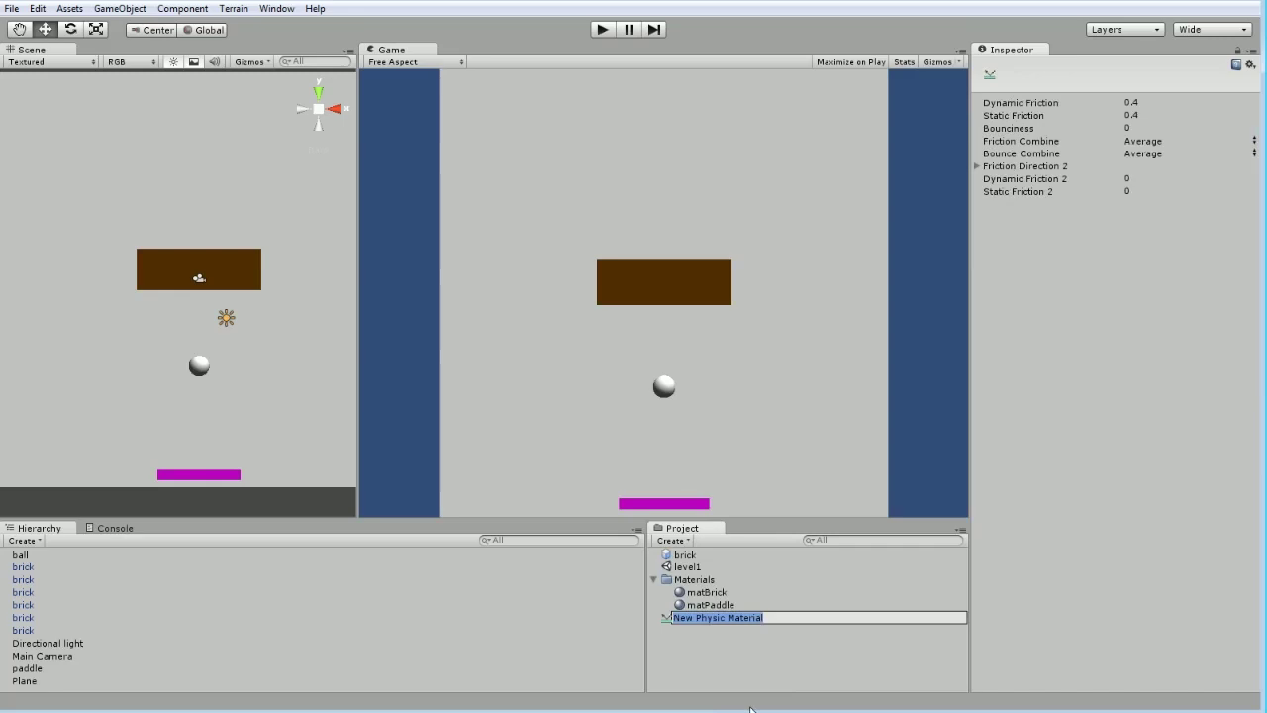
pyautogui.write('phys')
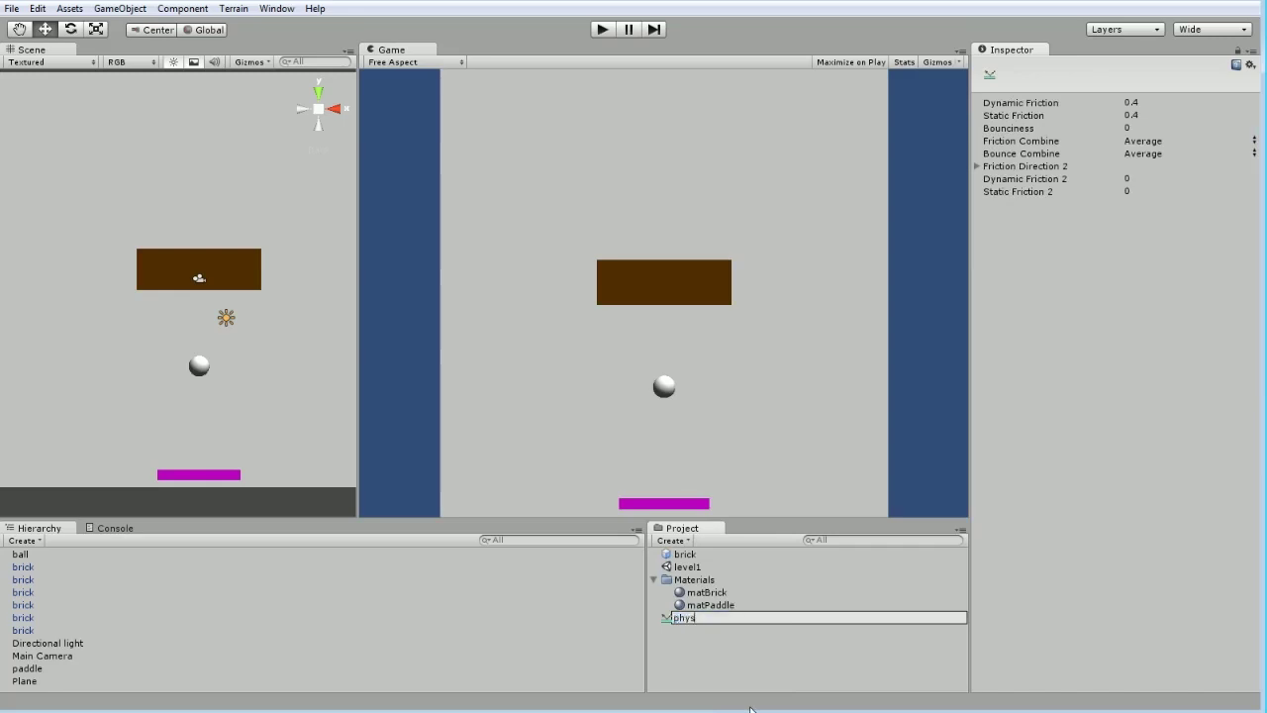
pyautogui.write('Ball')
pyautogui.press('Return')
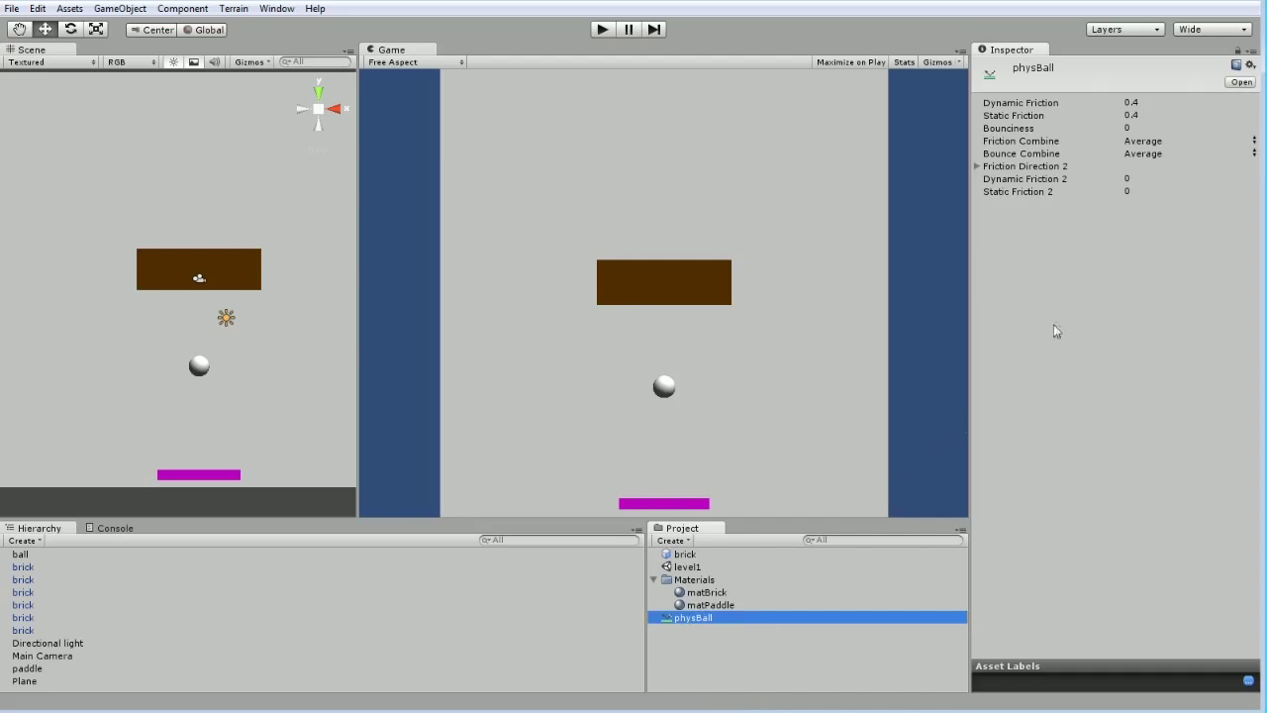
pyautogui.click(603, 29)
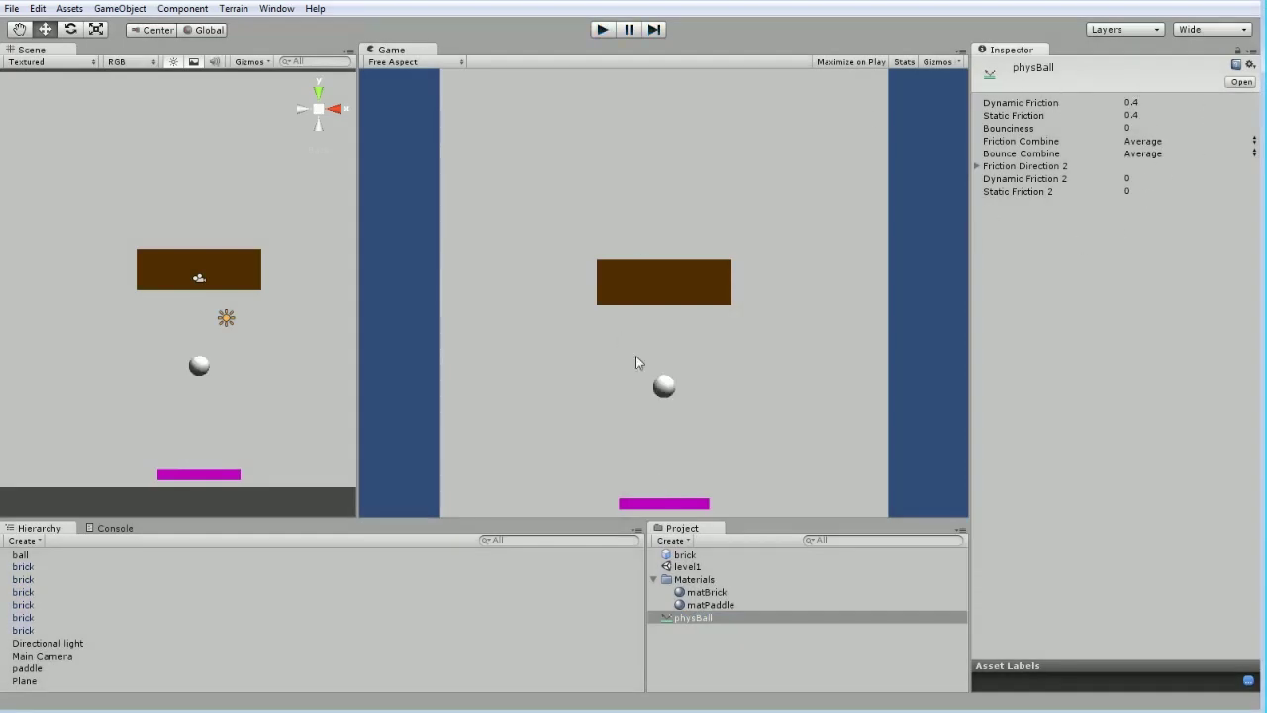
pyautogui.click(198, 367)
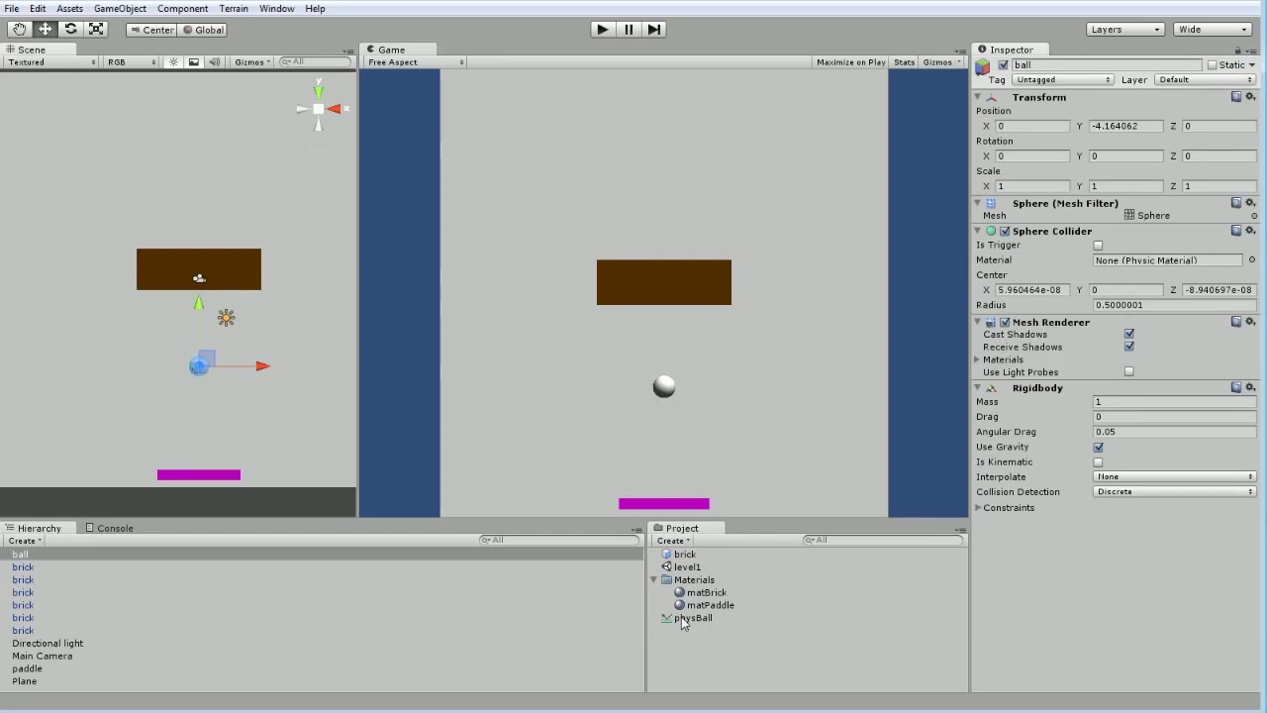
# Assign physBall to the ball's Sphere Collider Material field and confirm it in the picker
pyautogui.moveTo(681, 619); pyautogui.dragTo(1055, 537)
pyautogui.moveTo(1053, 580); pyautogui.dragTo(1053, 581)
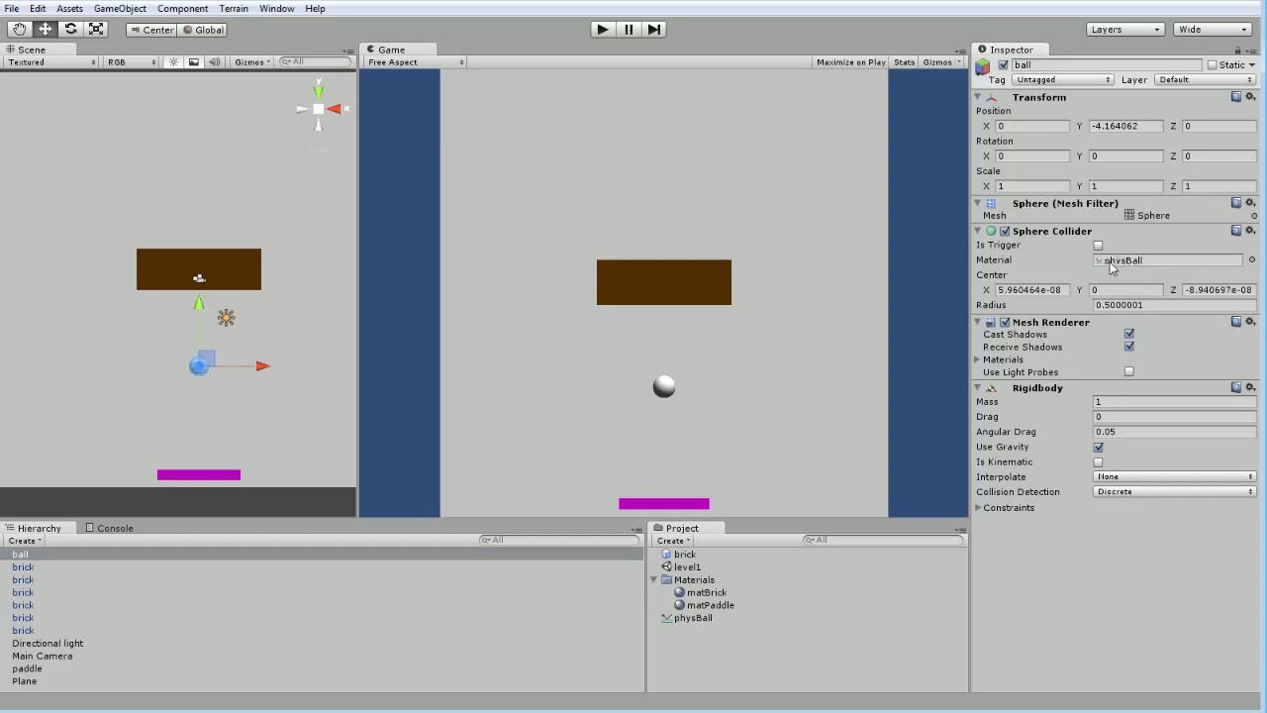
pyautogui.click(1251, 260)
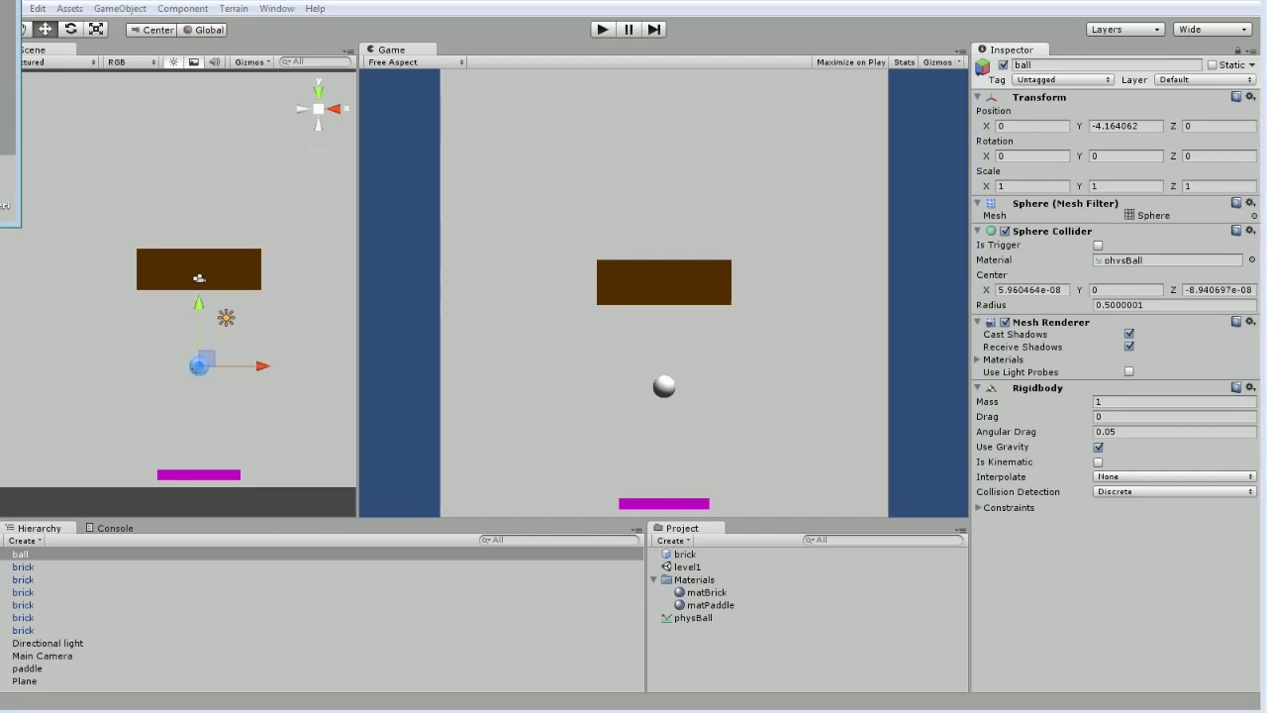
pyautogui.moveTo(2, 20); pyautogui.dragTo(439, 175)
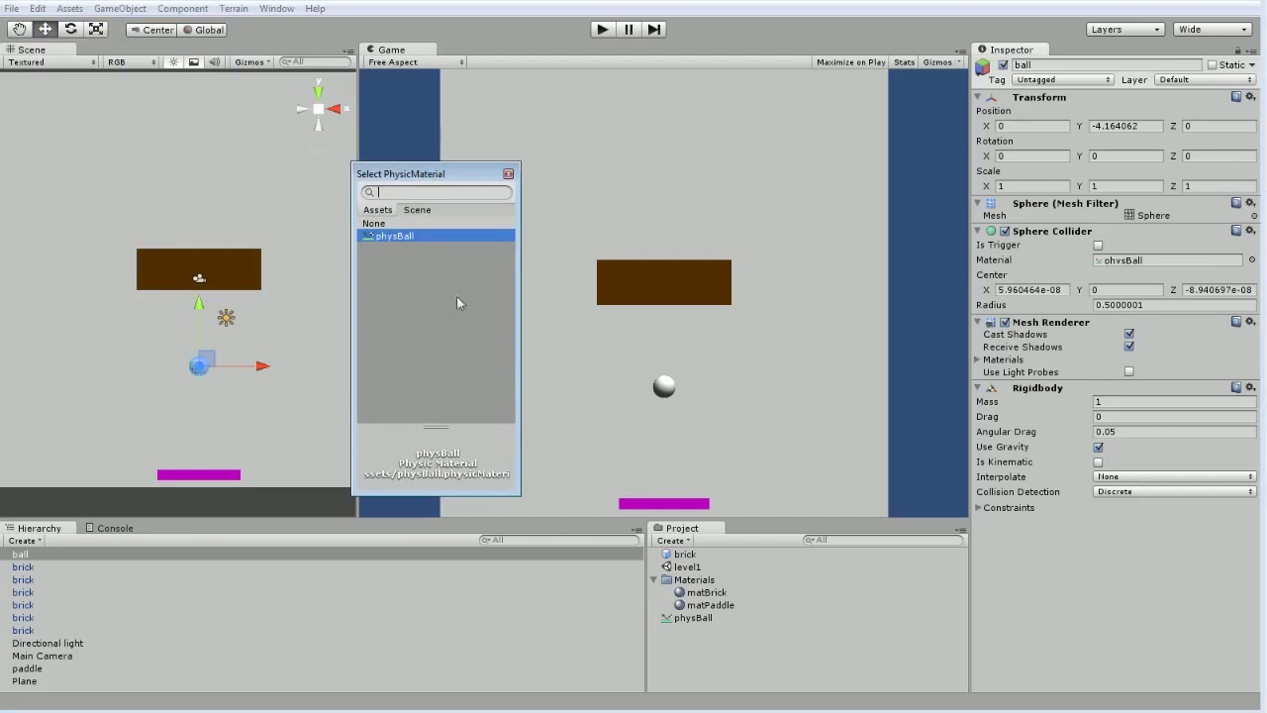
pyautogui.click(508, 174)
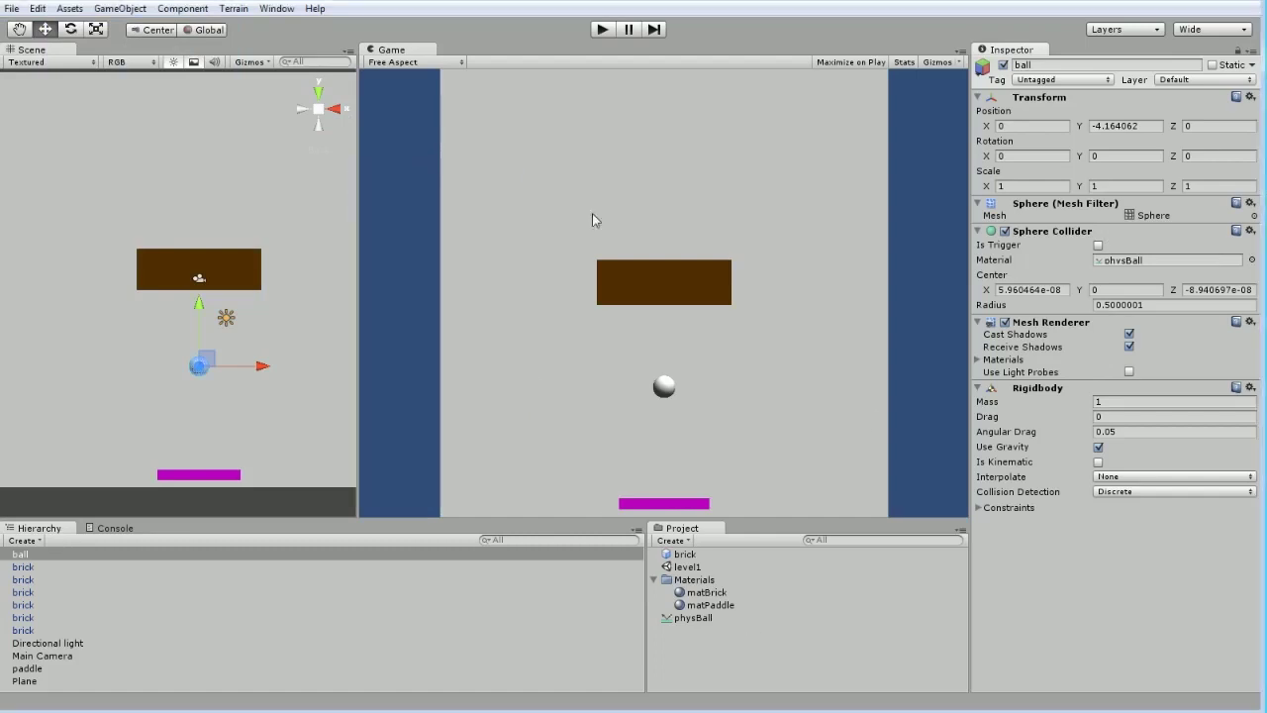
# Deselect the ball and run a quick play test, then stop it
pyautogui.click(770, 649)
pyautogui.click(598, 32)
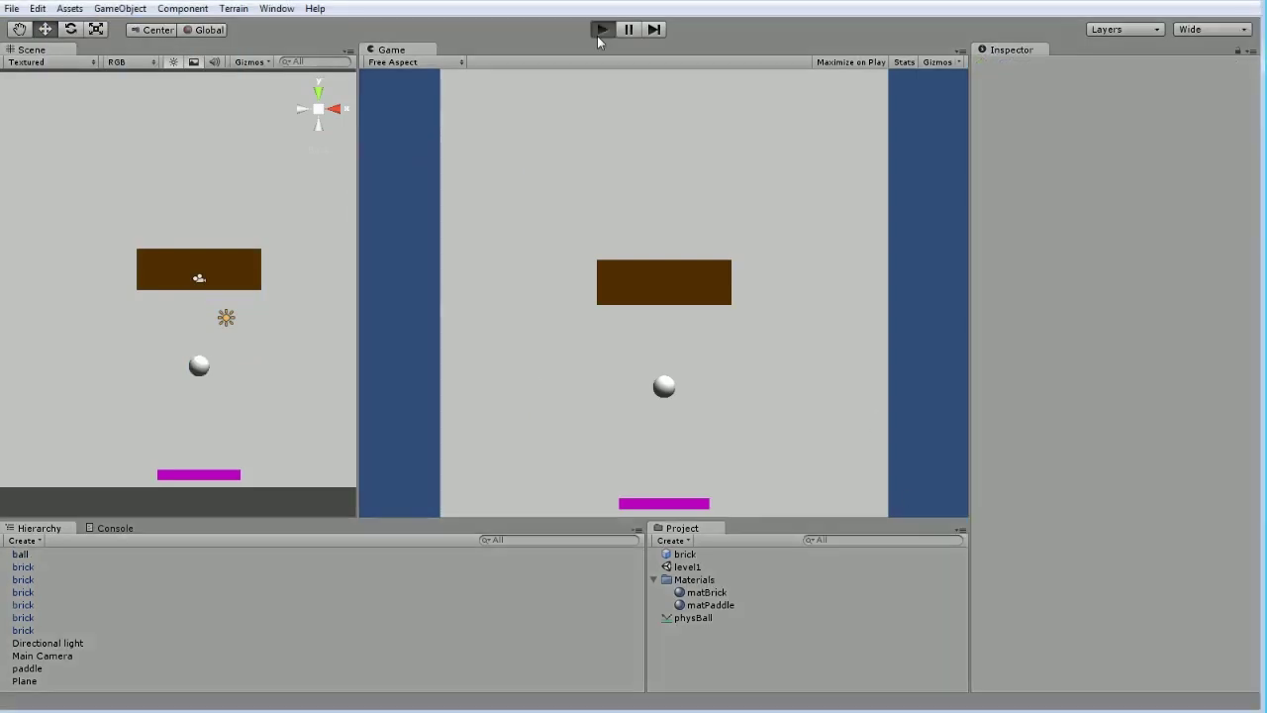
pyautogui.click(599, 31)
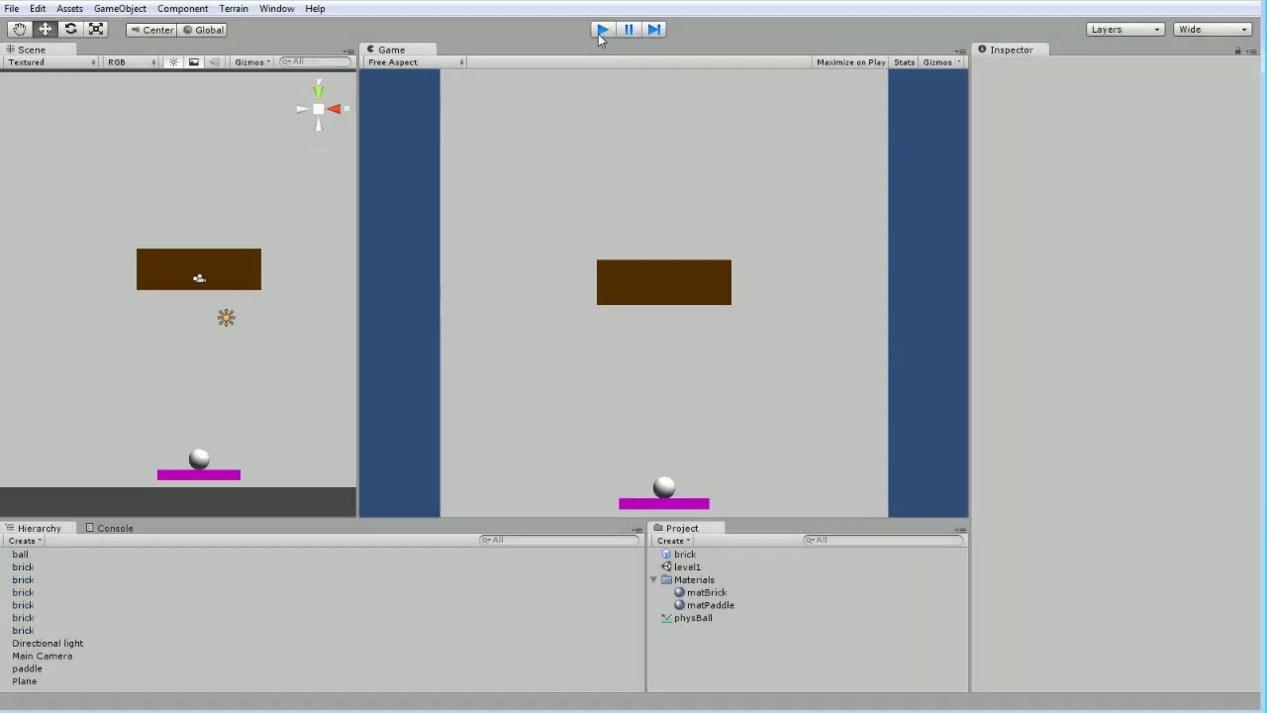
# Give physBall a Bounciness of 1 and set its Bounce Combine to Maximum
pyautogui.click(199, 368)
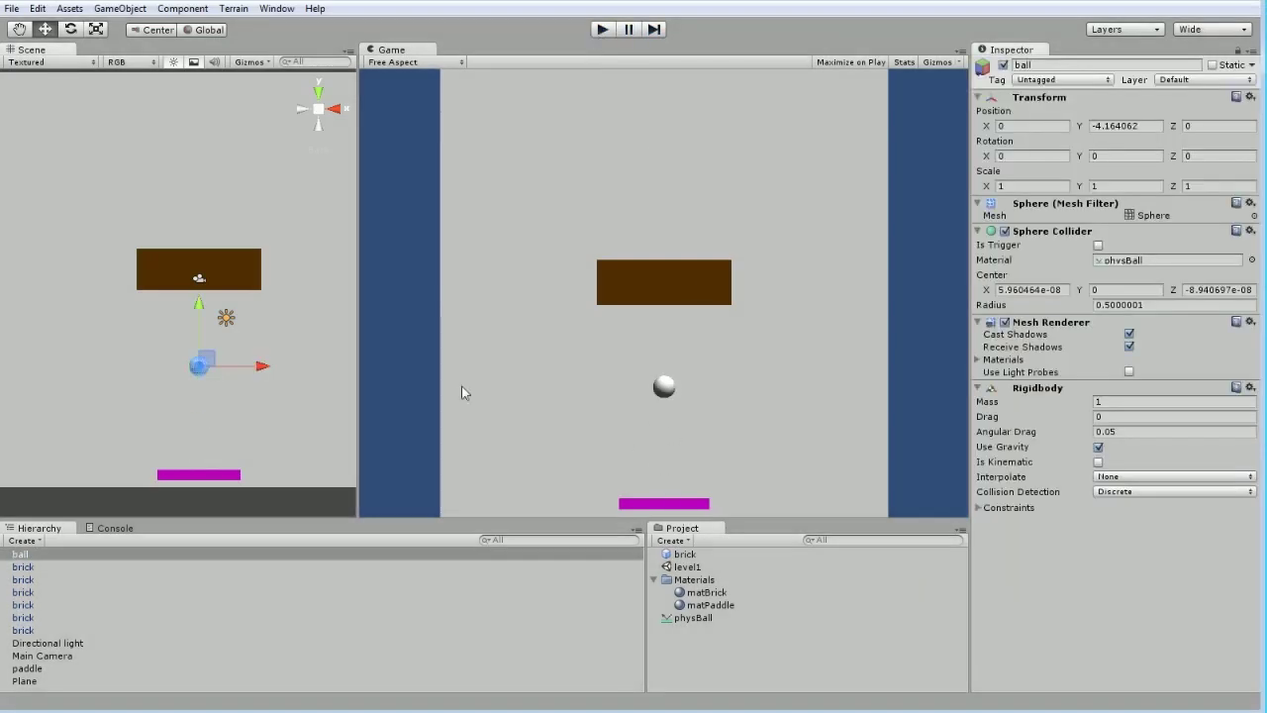
pyautogui.click(711, 620)
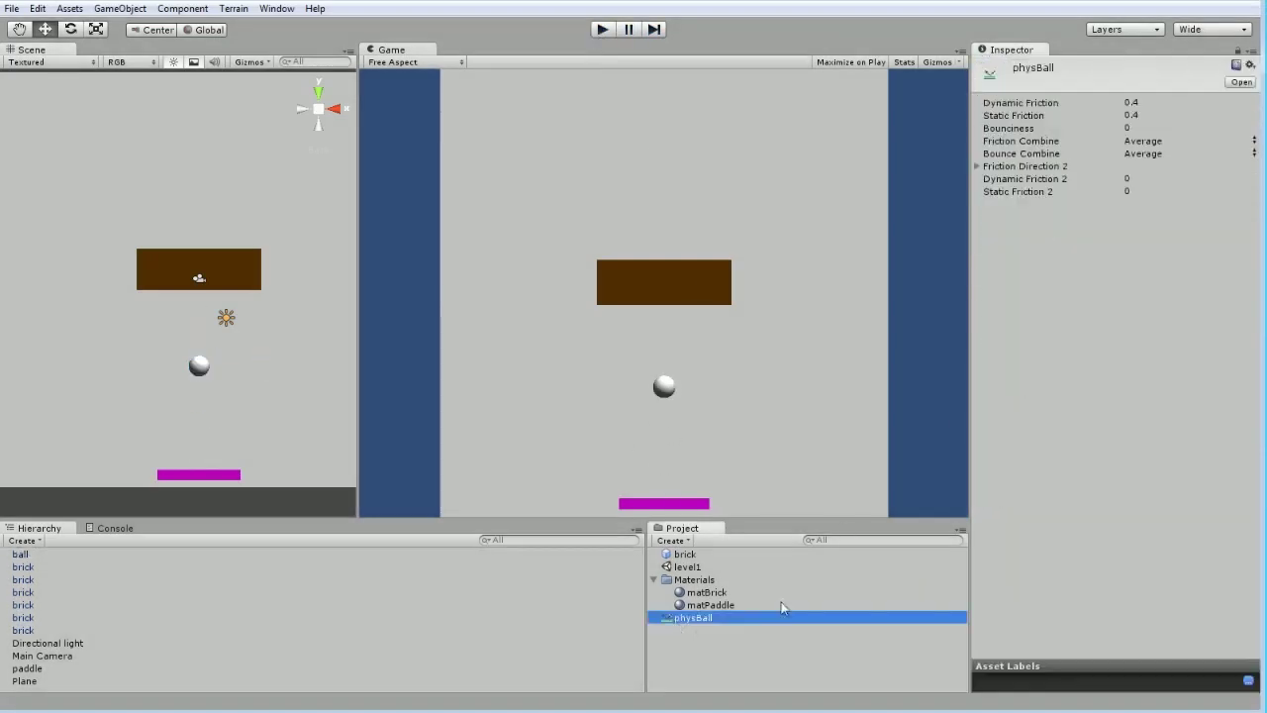
pyautogui.click(1160, 127)
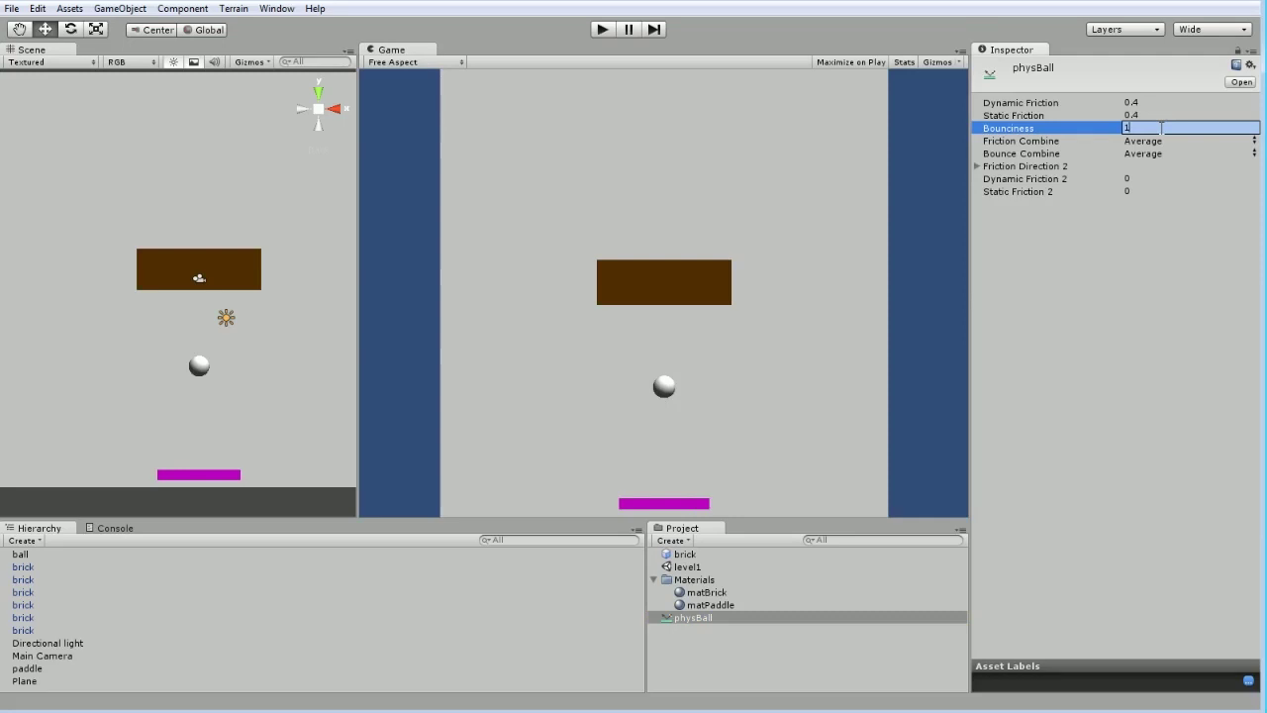
pyautogui.press('Return')
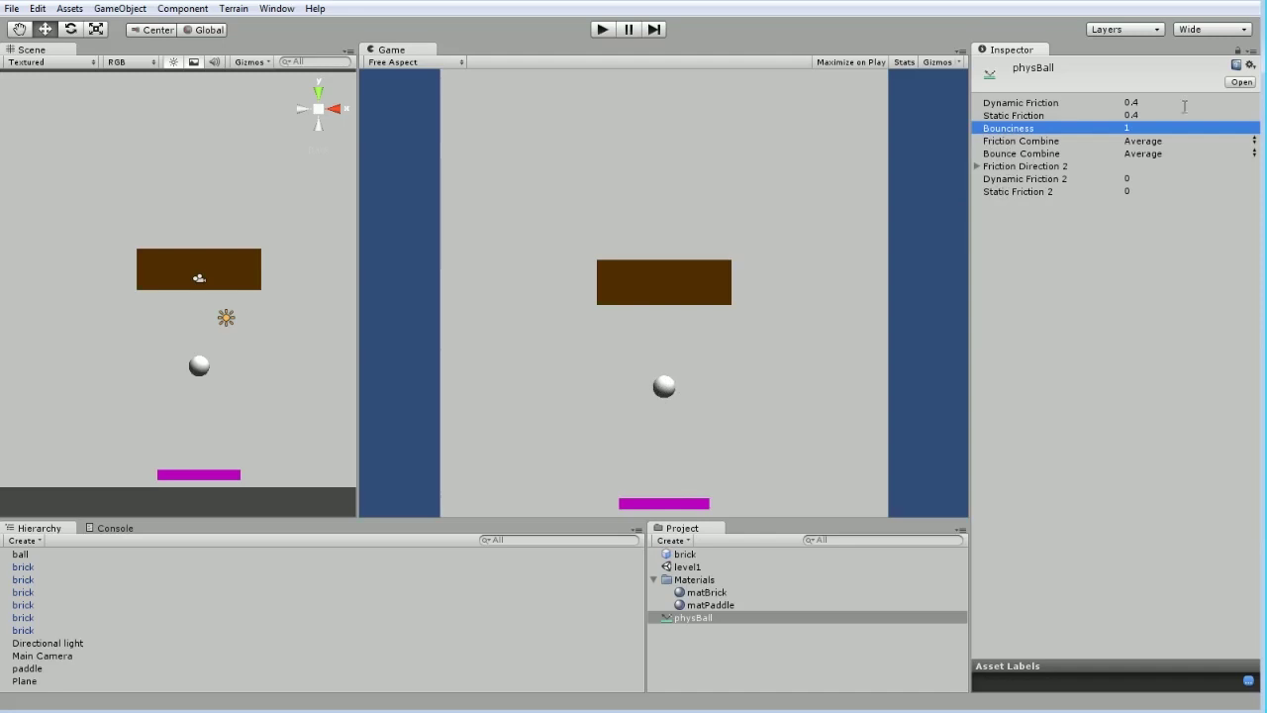
pyautogui.click(1146, 155)
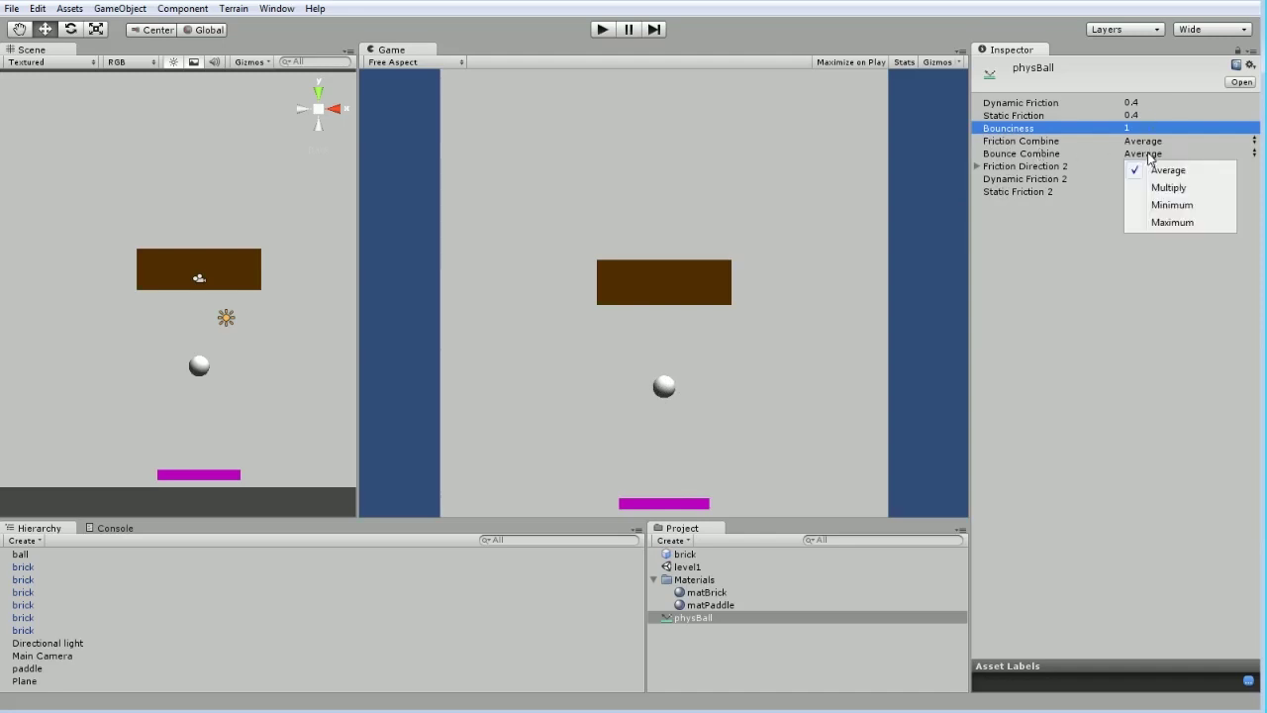
pyautogui.click(1165, 223)
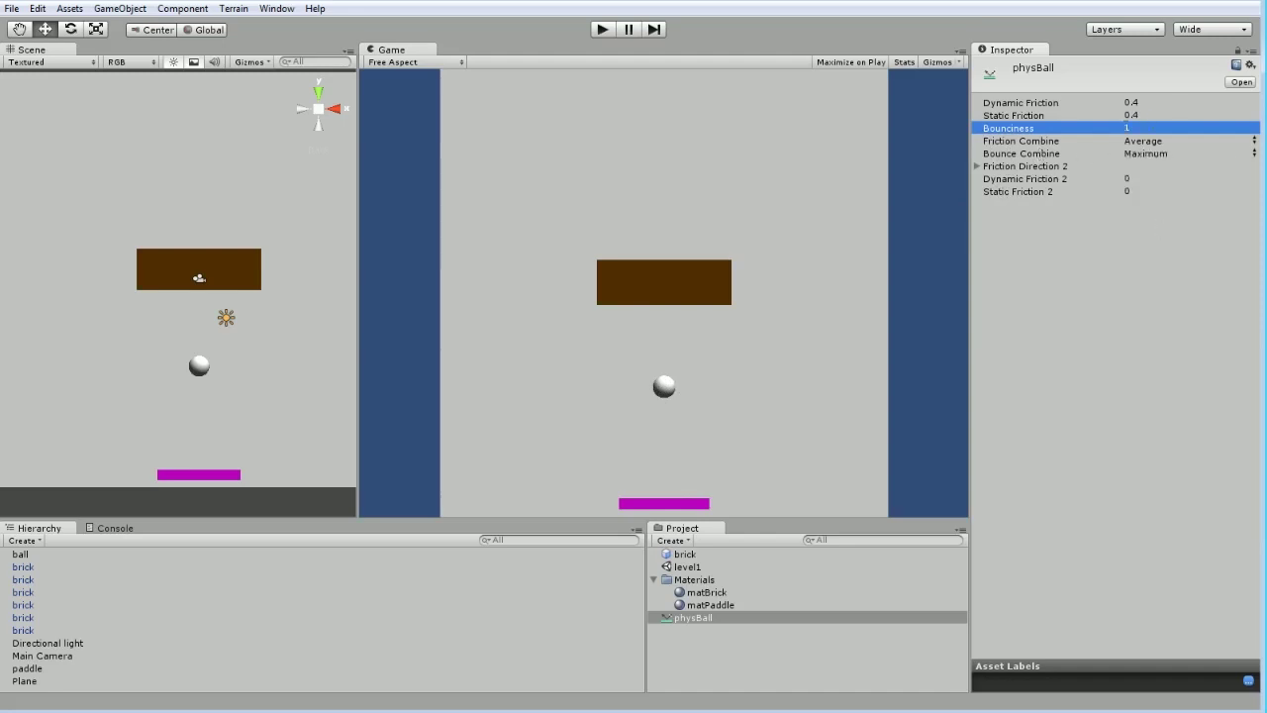
# Play-test the bouncy ball, orbiting the Scene view to watch it, then stop with Ctrl+P
pyautogui.click(600, 31)
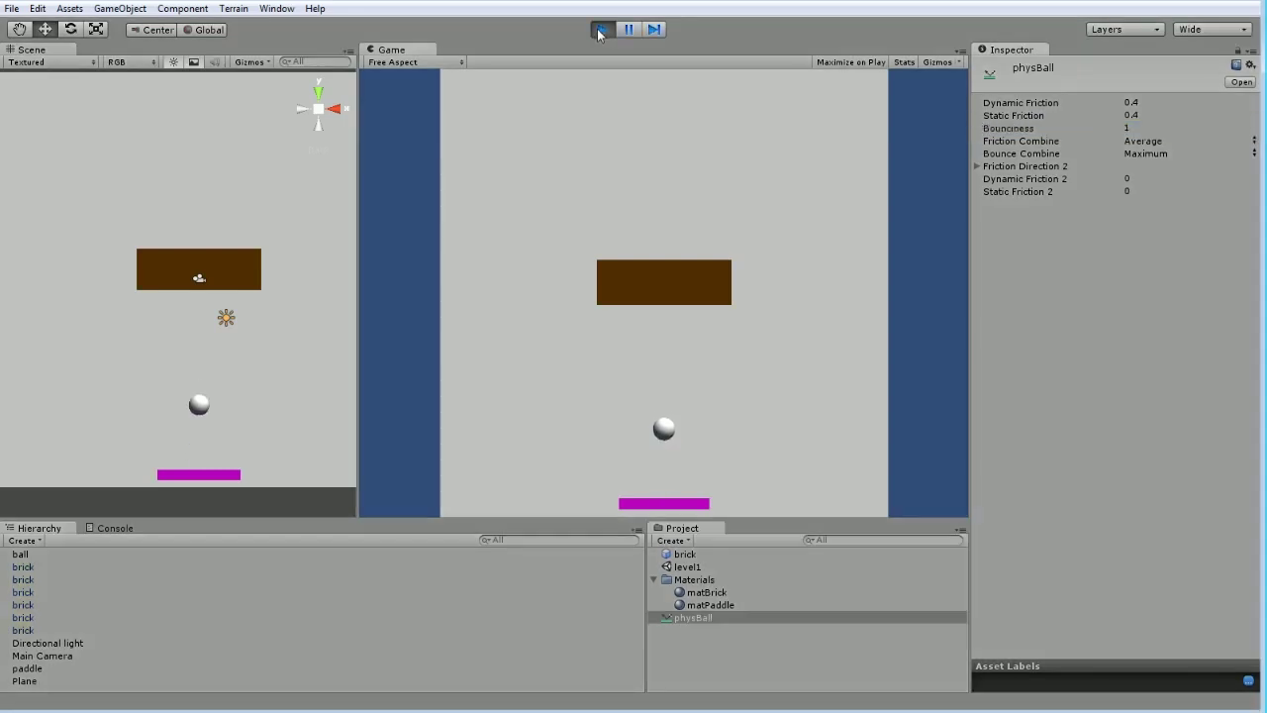
pyautogui.keyDown('alt'); pyautogui.moveTo(256, 428); pyautogui.dragTo(135, 445); pyautogui.keyUp('alt')
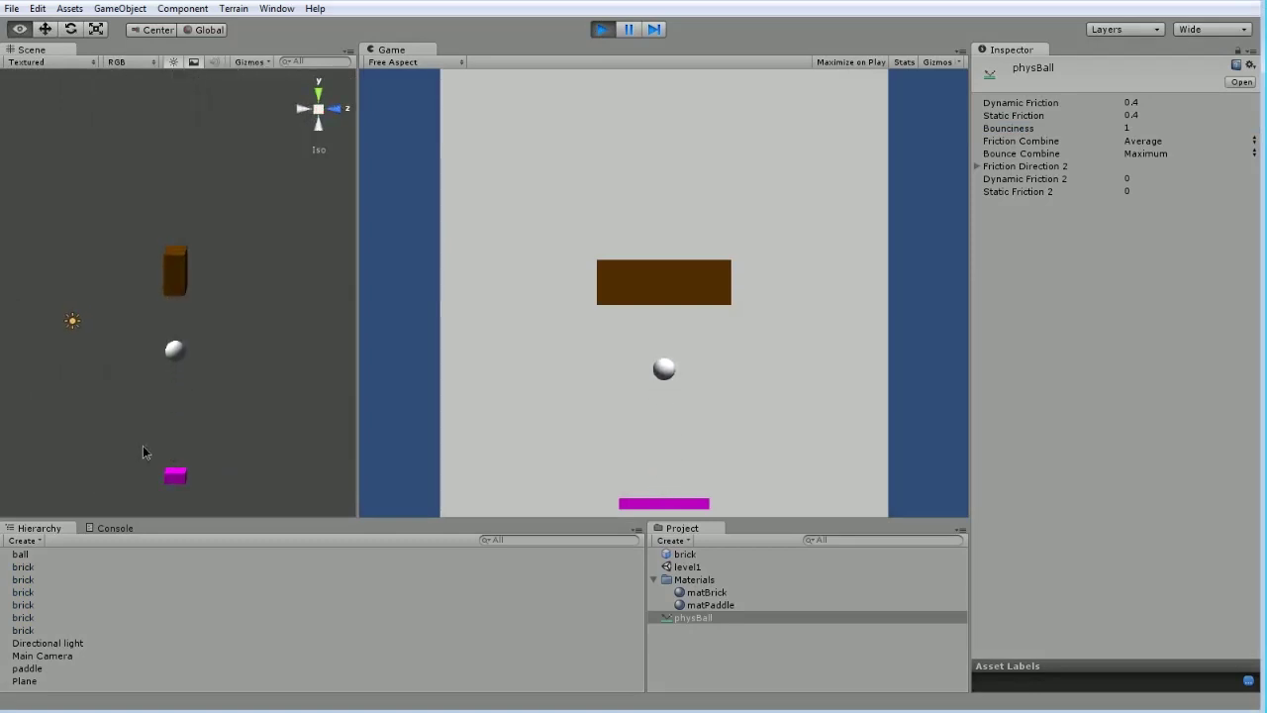
pyautogui.keyDown('alt'); pyautogui.moveTo(142, 446); pyautogui.dragTo(311, 433); pyautogui.keyUp('alt')
pyautogui.hotkey('ctrl', 'p')
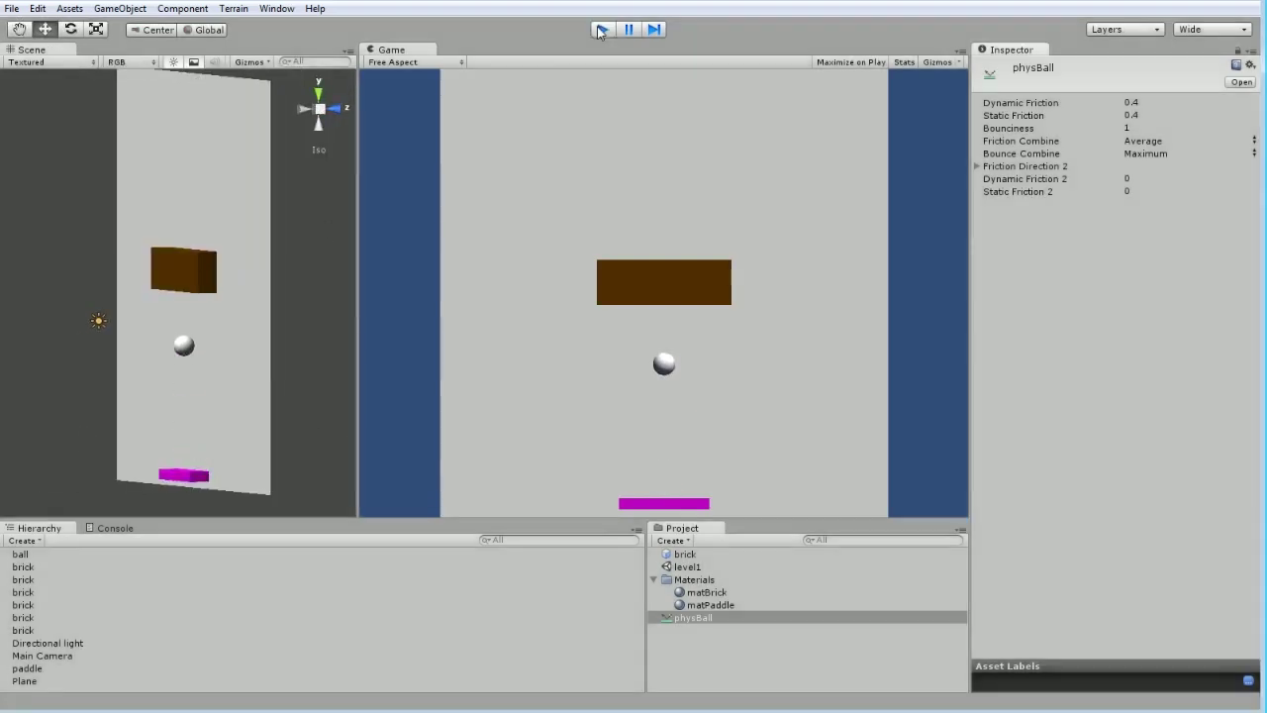
# Select the ball and orbit the Scene view until brick, ball, light and paddle face forward
pyautogui.click(183, 371)
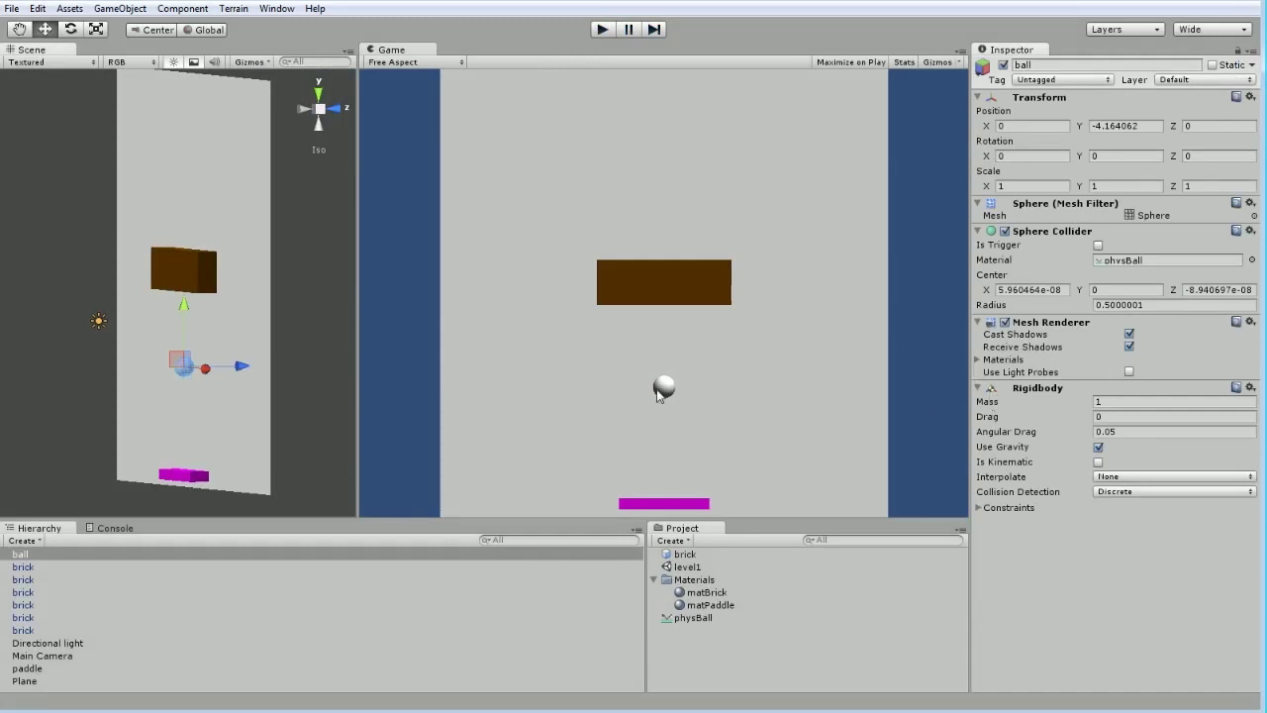
pyautogui.moveTo(180, 394)
pyautogui.keyDown('alt'); pyautogui.mouseDown()
pyautogui.moveTo(223, 410)
pyautogui.moveTo(141, 402)
pyautogui.moveTo(306, 396)
pyautogui.moveTo(179, 433)
pyautogui.moveTo(178, 382)
pyautogui.moveTo(263, 376)
pyautogui.moveTo(136, 387)
pyautogui.moveTo(125, 367)
pyautogui.moveTo(173, 368)
pyautogui.moveTo(181, 401)
pyautogui.mouseUp(); pyautogui.keyUp('alt')
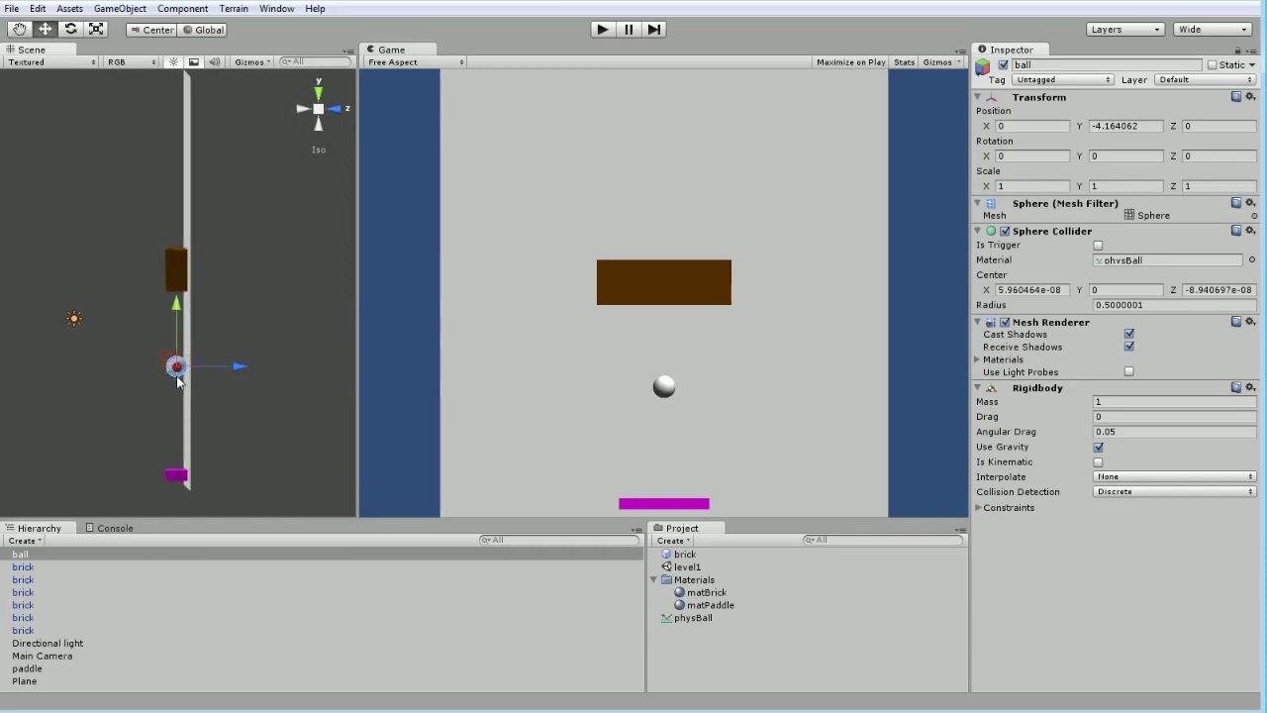
pyautogui.keyDown('alt'); pyautogui.moveTo(168, 385); pyautogui.dragTo(186, 416); pyautogui.keyUp('alt')
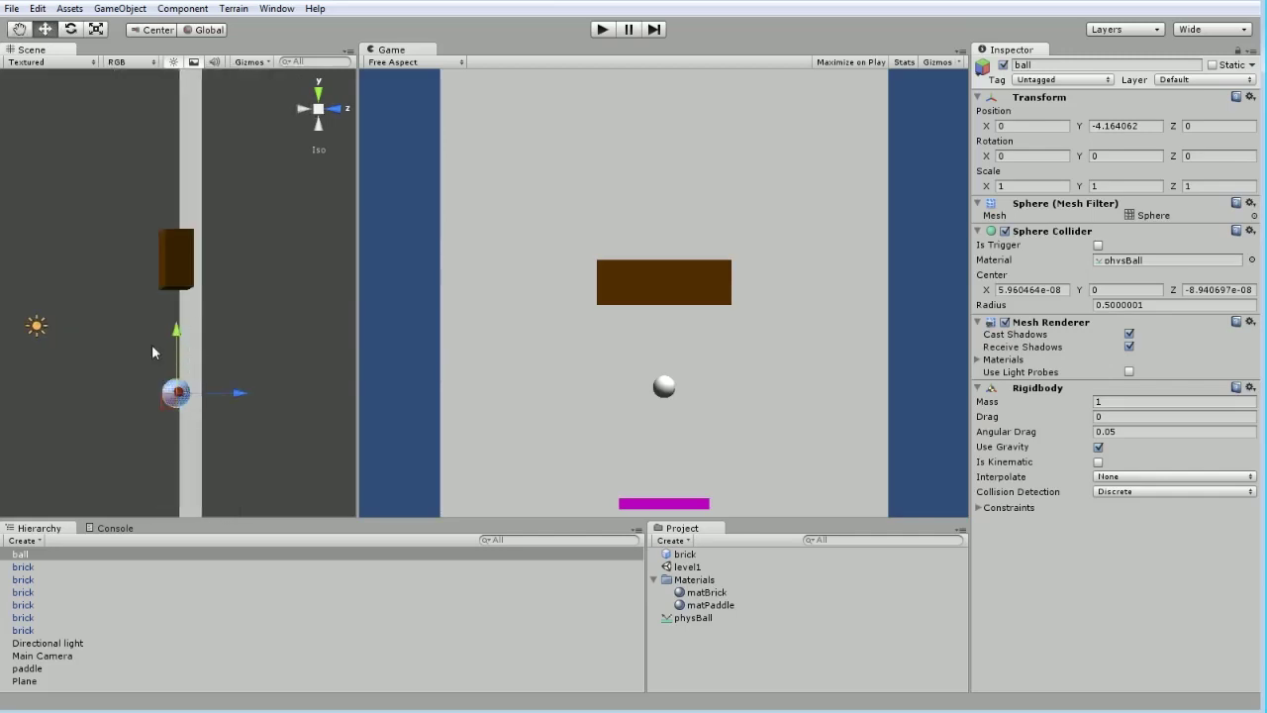
pyautogui.keyDown('alt'); pyautogui.moveTo(156, 351); pyautogui.dragTo(95, 372); pyautogui.keyUp('alt')
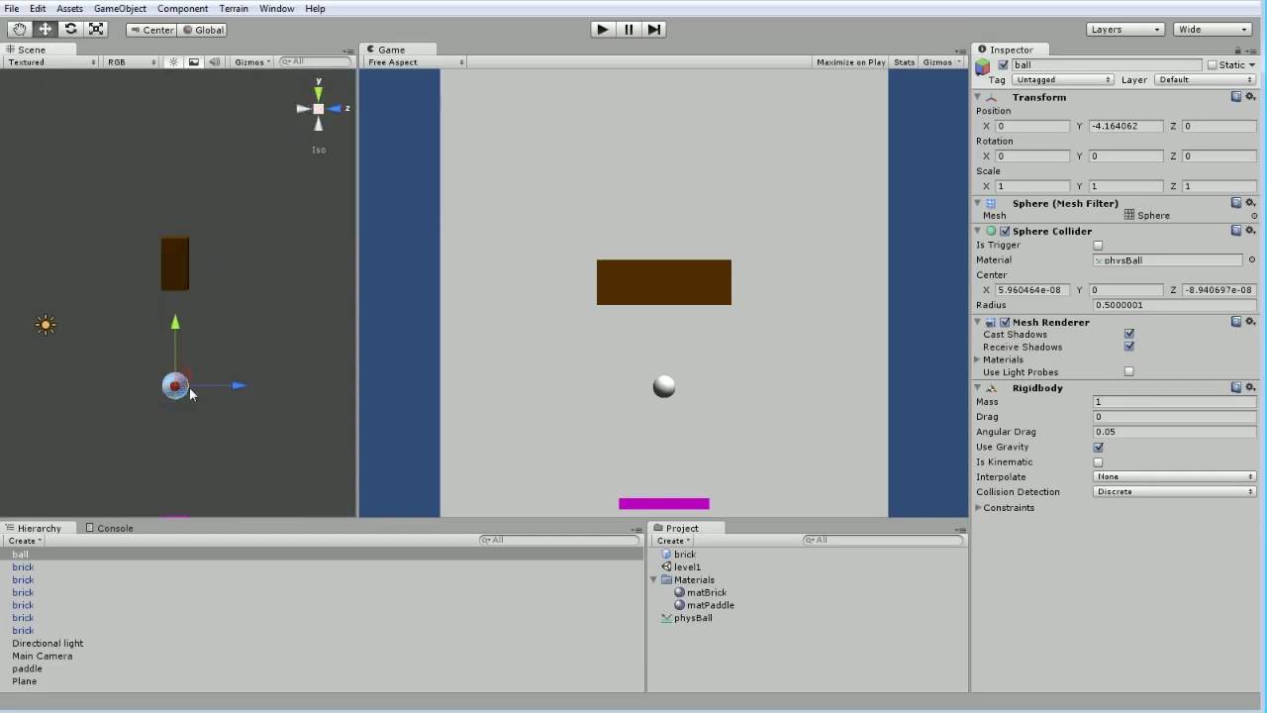
pyautogui.moveTo(188, 389)
pyautogui.keyDown('alt'); pyautogui.mouseDown()
pyautogui.moveTo(132, 369)
pyautogui.moveTo(221, 336)
pyautogui.moveTo(197, 295)
pyautogui.moveTo(181, 311)
pyautogui.moveTo(162, 298)
pyautogui.moveTo(331, 333)
pyautogui.moveTo(326, 354)
pyautogui.moveTo(188, 378)
pyautogui.mouseUp(); pyautogui.keyUp('alt')
pyautogui.keyDown('alt'); pyautogui.moveTo(79, 311); pyautogui.dragTo(193, 351); pyautogui.keyUp('alt')
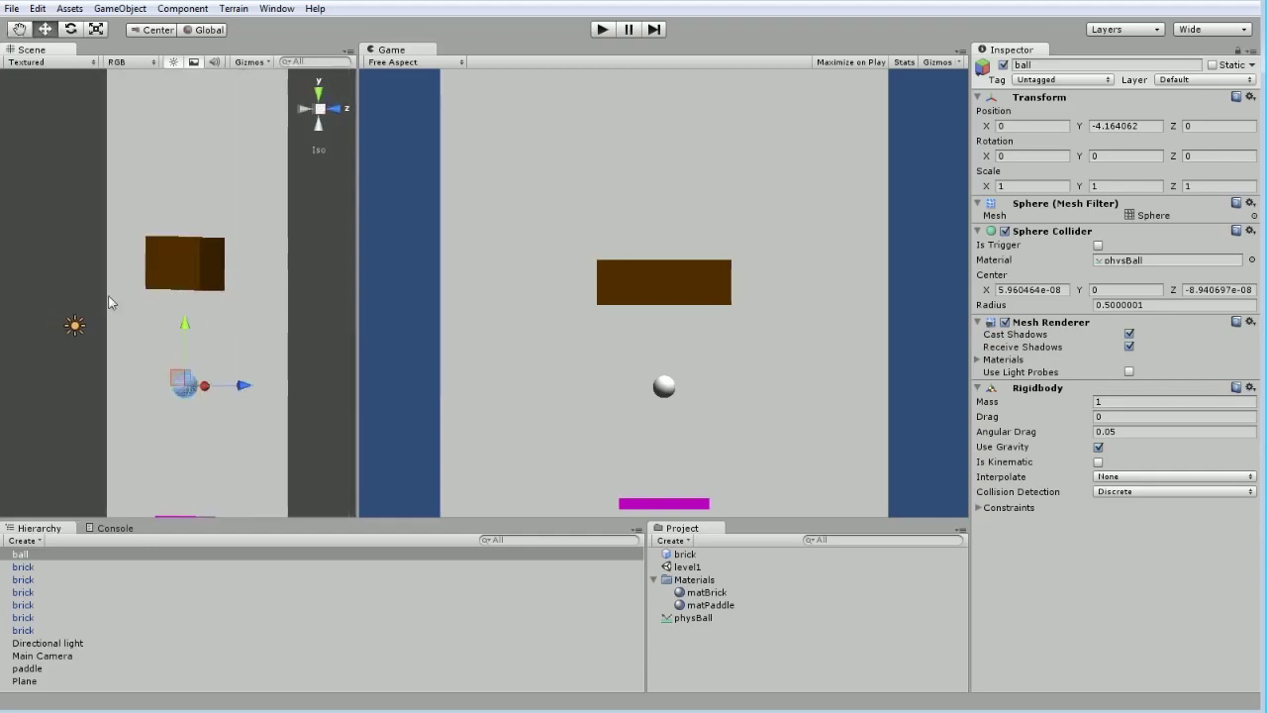
pyautogui.keyDown('alt'); pyautogui.moveTo(99, 310); pyautogui.dragTo(245, 340); pyautogui.keyUp('alt')
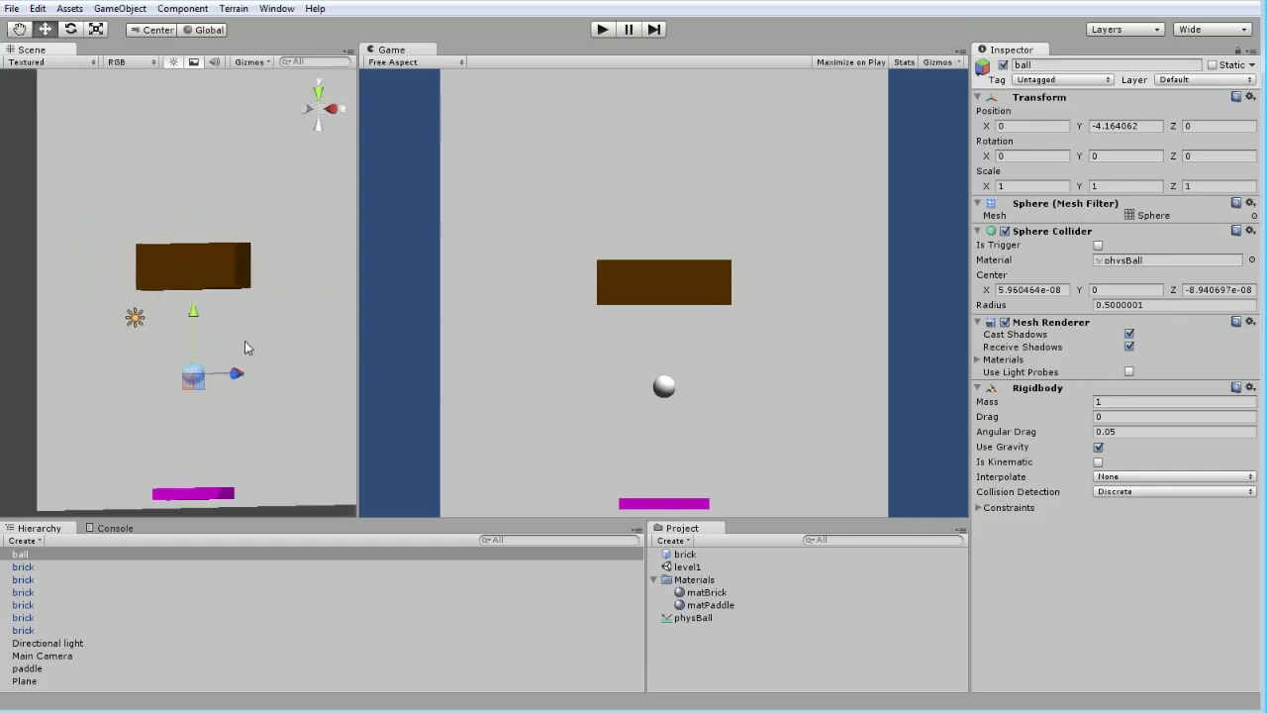
# Expand the ball's Rigidbody constraints with Freeze Position Z, then play-test the scene and stop
pyautogui.click(979, 507)
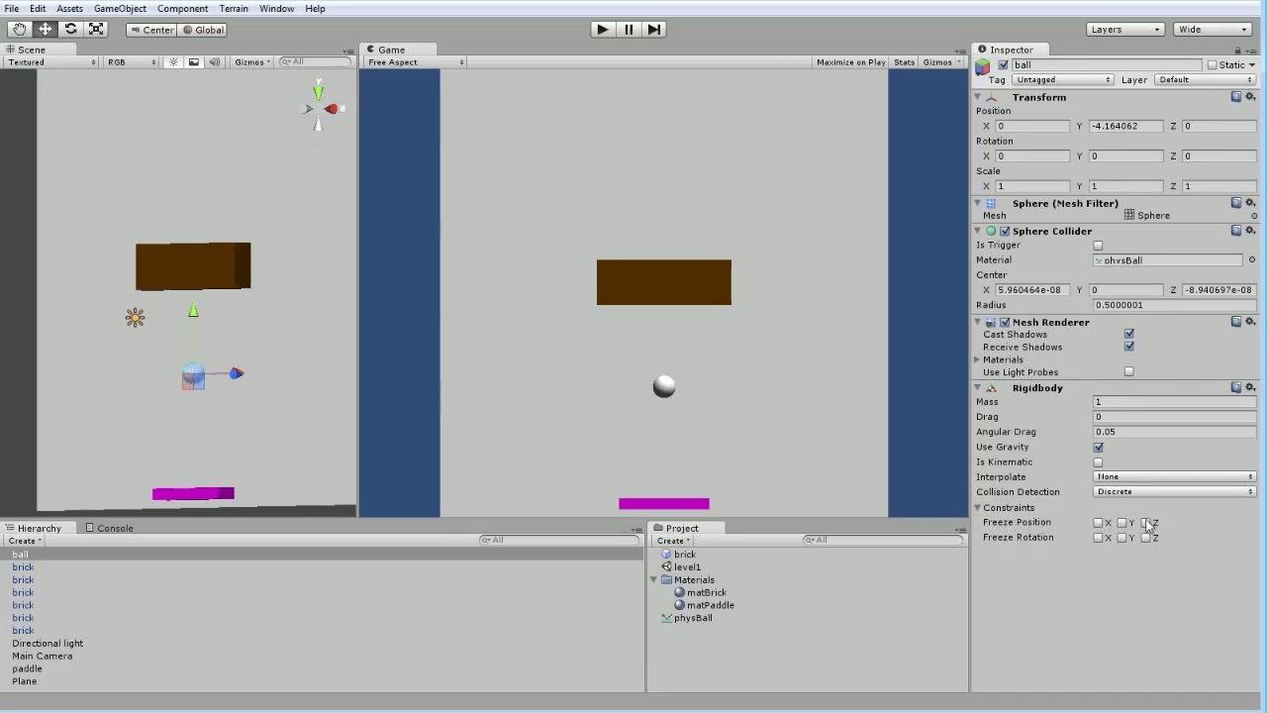
pyautogui.click(602, 30)
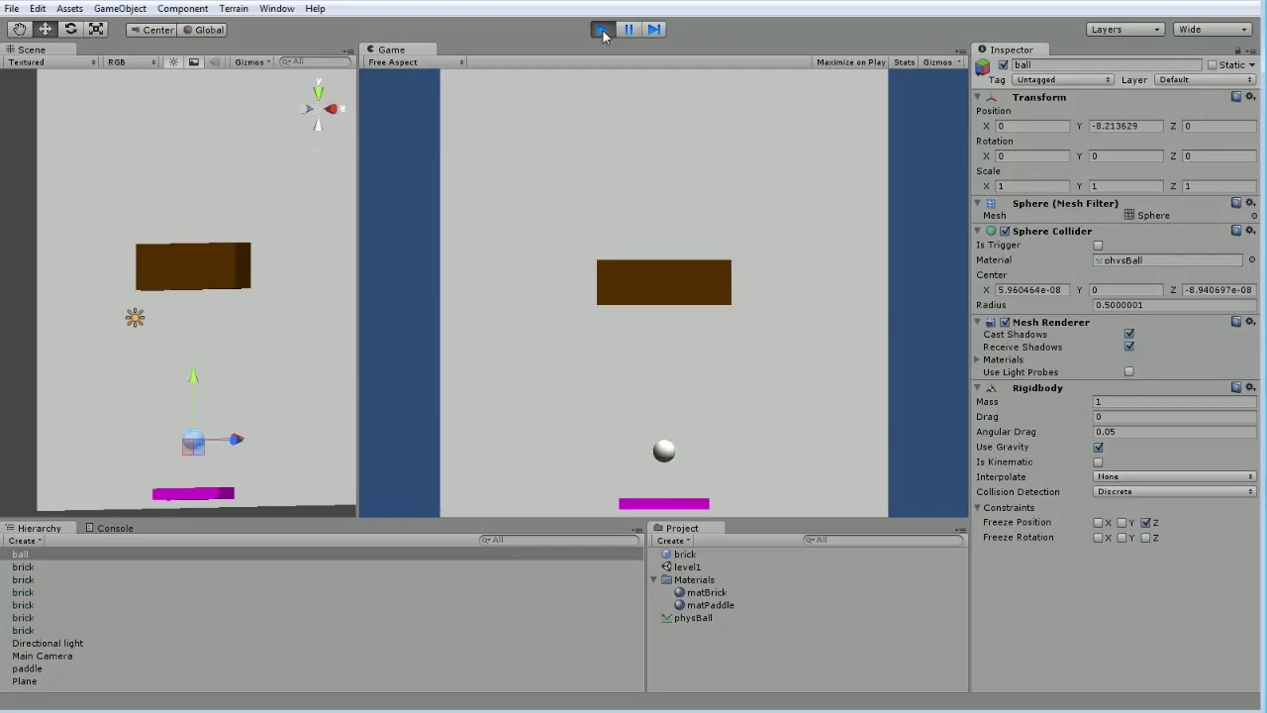
pyautogui.keyDown('alt'); pyautogui.moveTo(334, 288); pyautogui.dragTo(376, 437); pyautogui.keyUp('alt')
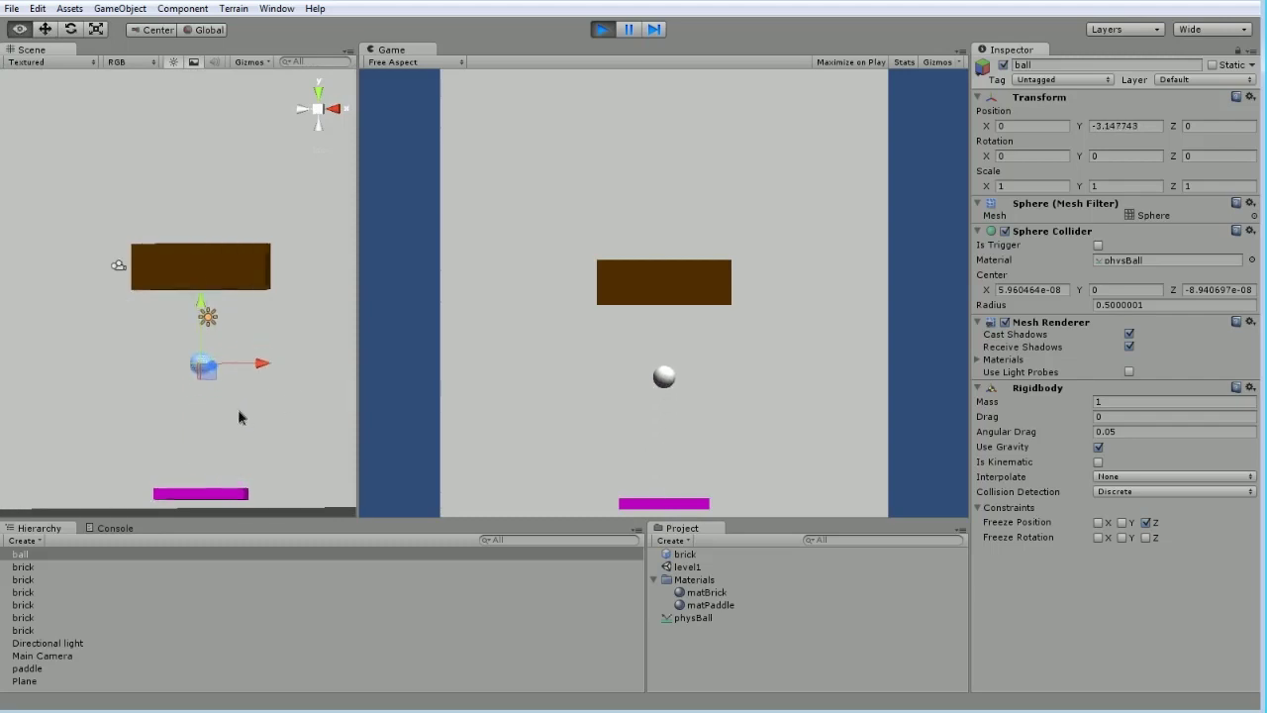
pyautogui.keyDown('alt'); pyautogui.moveTo(240, 416); pyautogui.dragTo(107, 433); pyautogui.keyUp('alt')
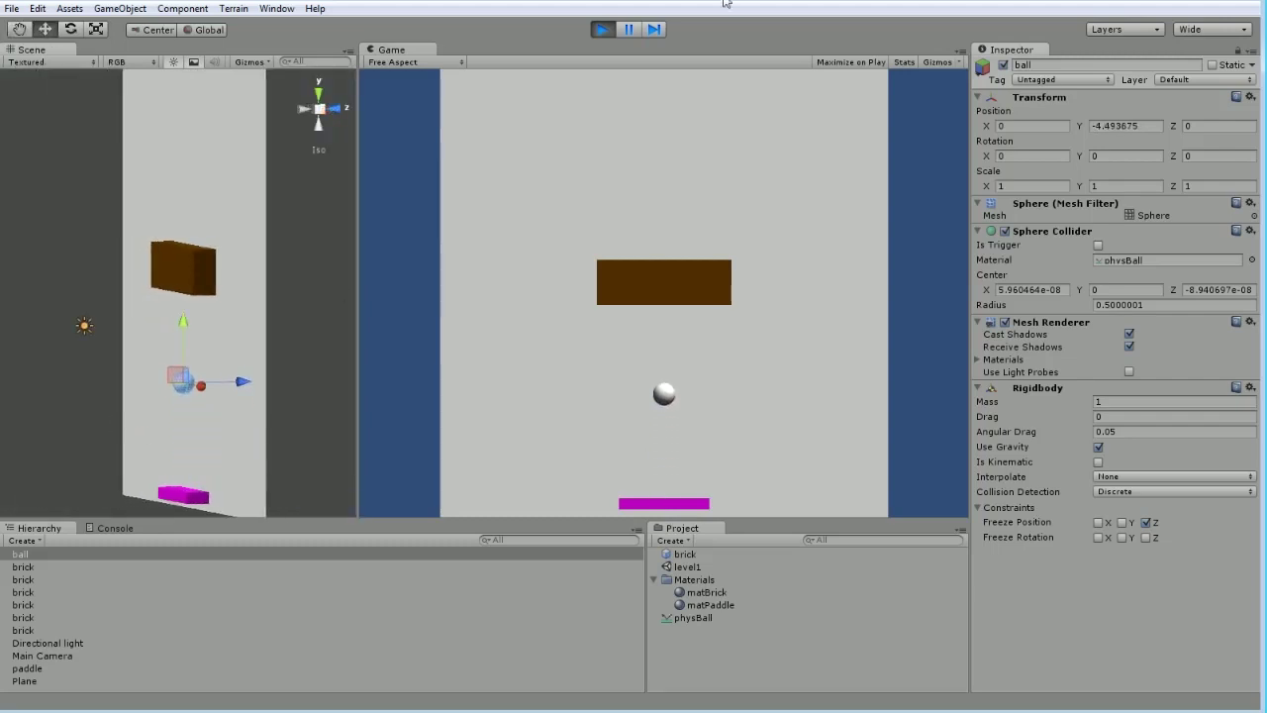
pyautogui.click(602, 29)
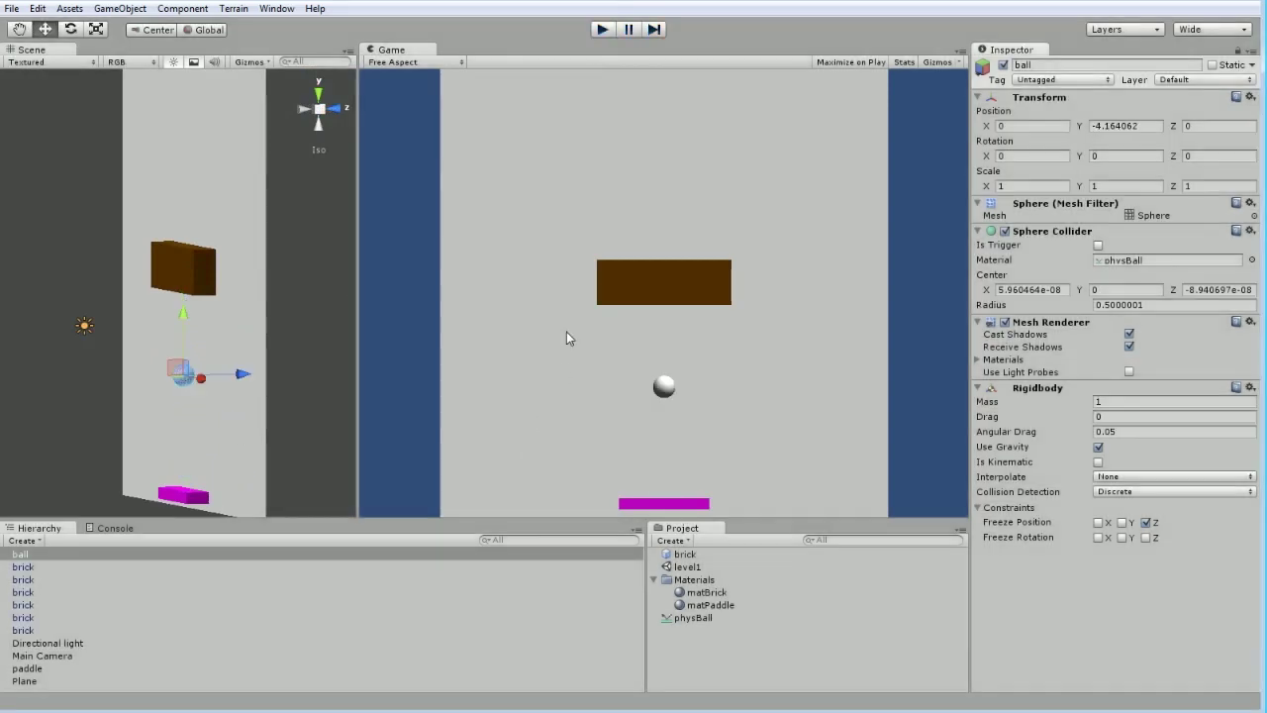
# Orbit back to a front view and create a new cube in the scene
pyautogui.keyDown('alt'); pyautogui.moveTo(326, 421); pyautogui.dragTo(125, 439); pyautogui.keyUp('alt')
pyautogui.keyDown('alt'); pyautogui.moveTo(171, 407); pyautogui.dragTo(297, 368); pyautogui.keyUp('alt')
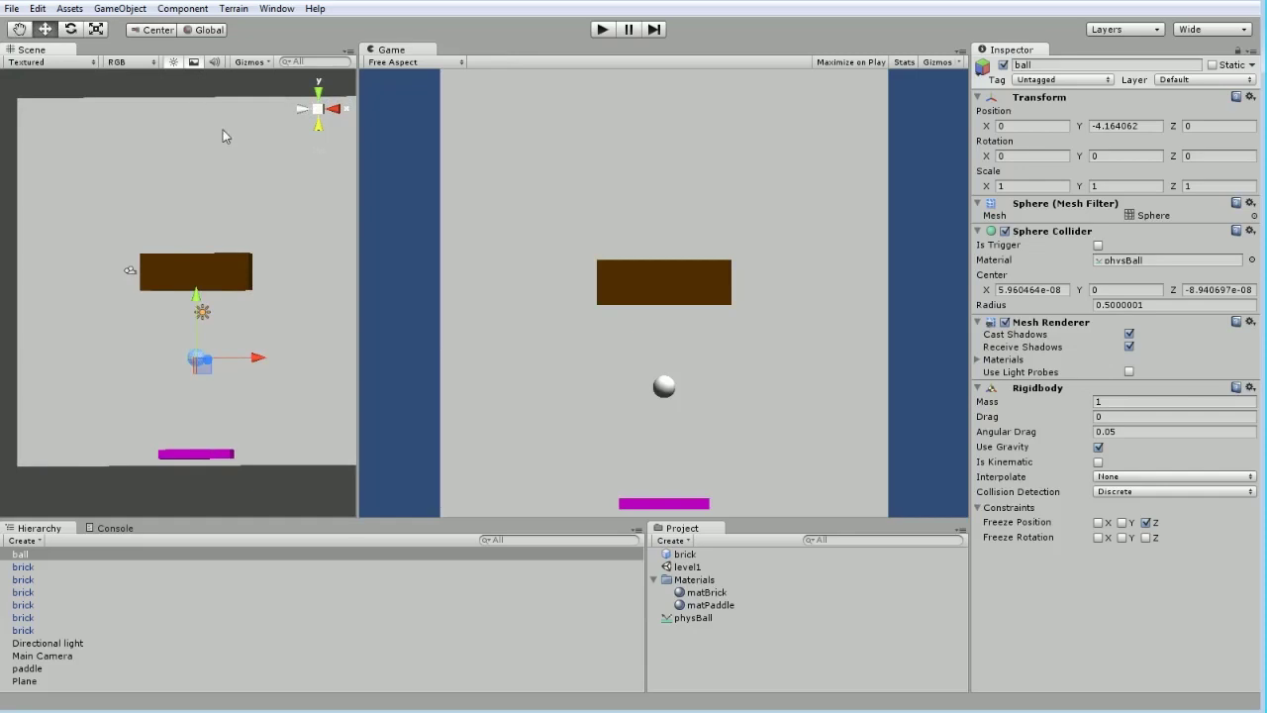
pyautogui.click(95, 10)
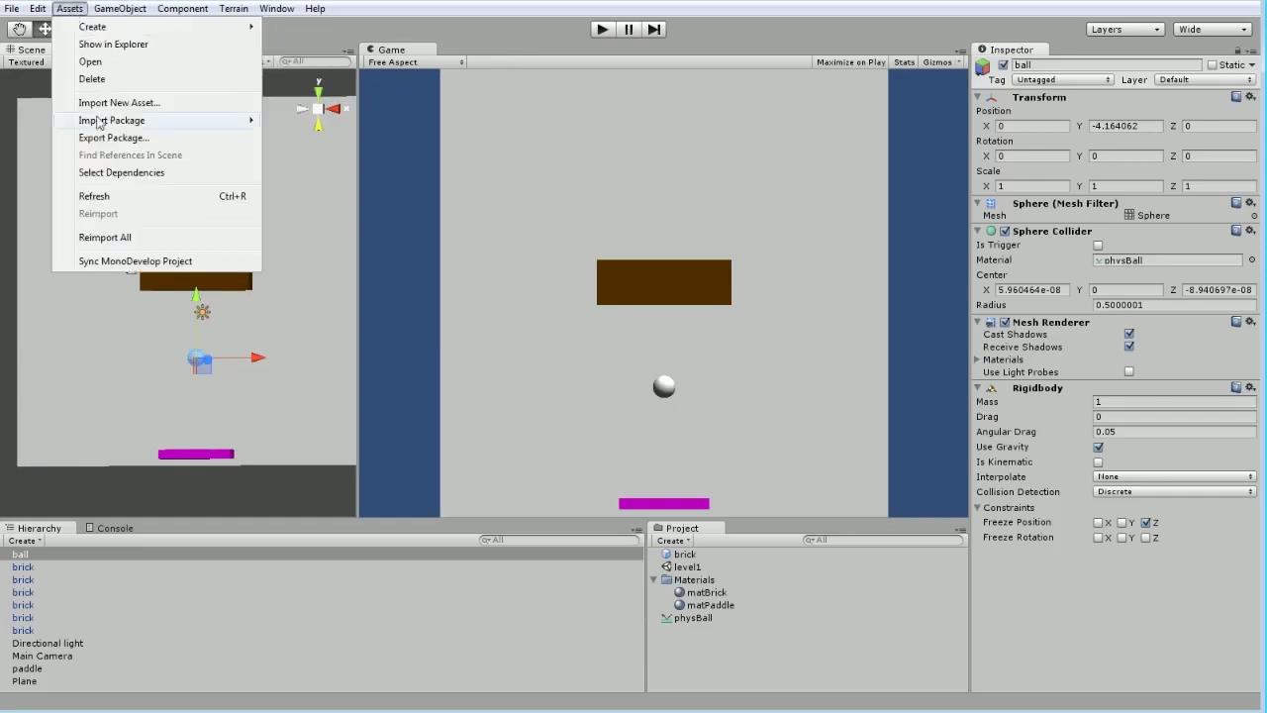
pyautogui.moveTo(164, 46)
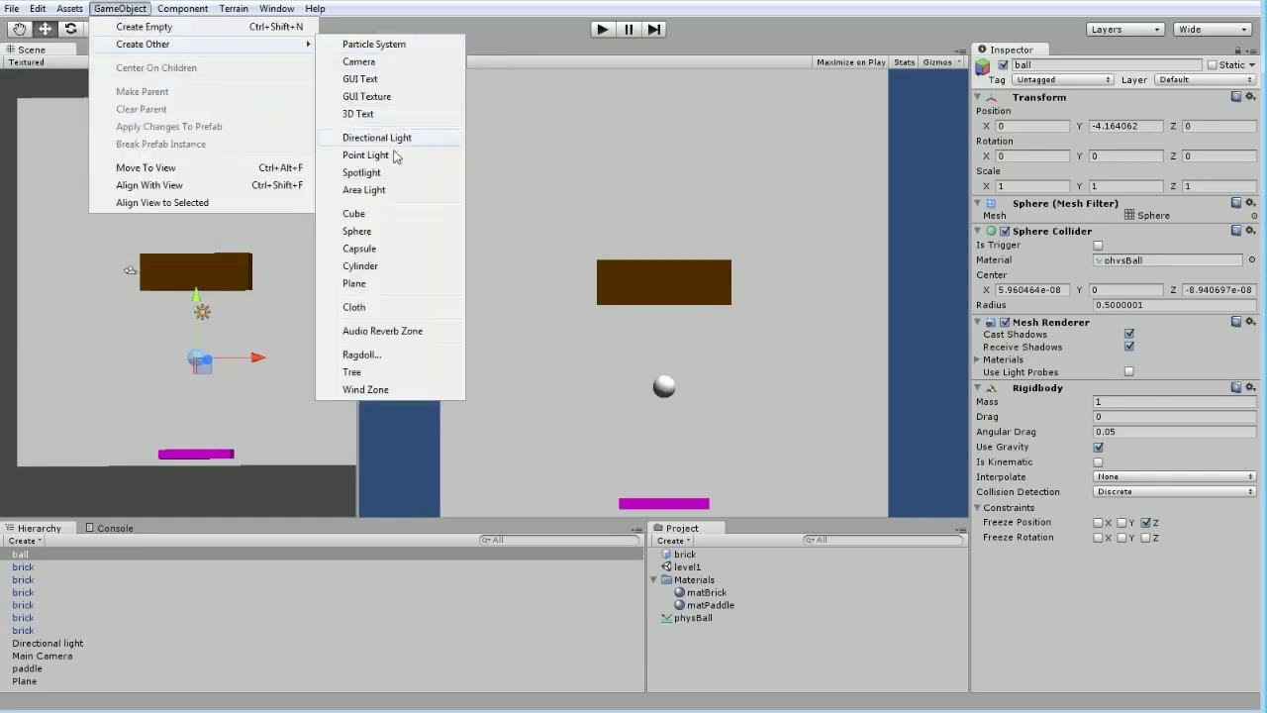
pyautogui.click(382, 216)
# Place the cube at position 0, 0, 0
pyautogui.scroll(-2, 294, 356)
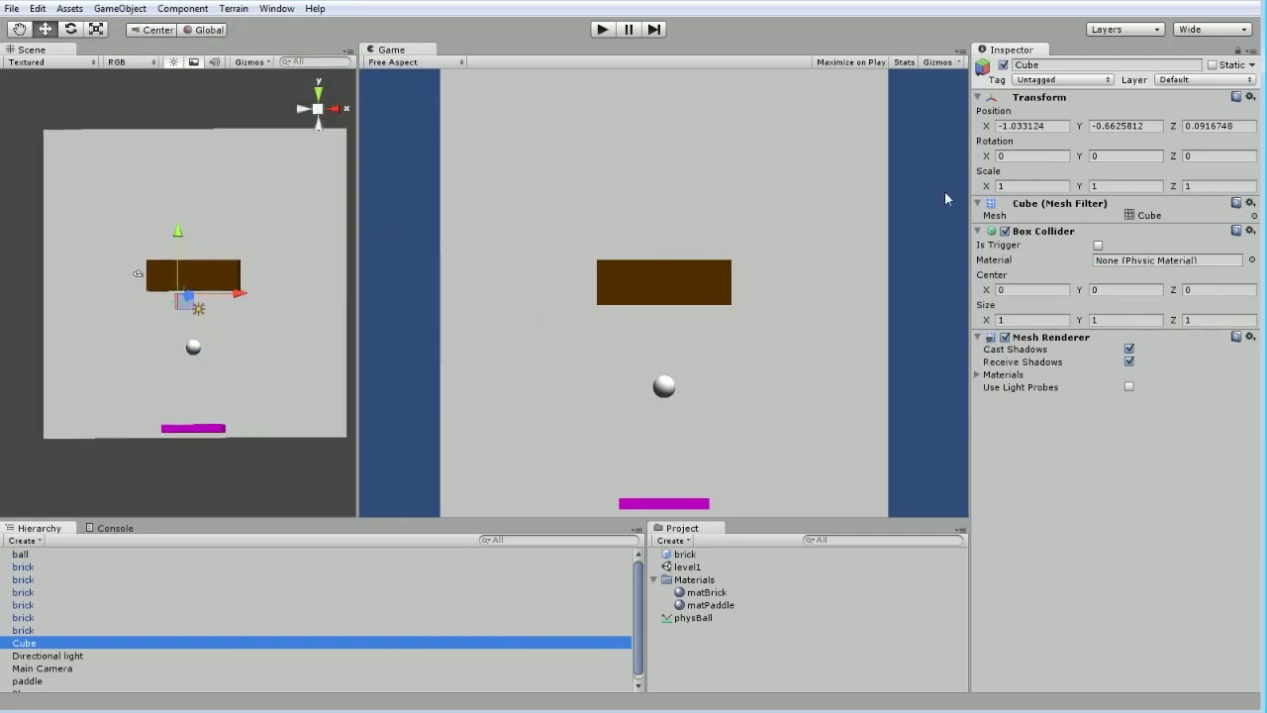
pyautogui.click(1052, 126)
pyautogui.write('0')
pyautogui.press('Tab')
pyautogui.write('0')
pyautogui.press('Tab')
pyautogui.write('0')
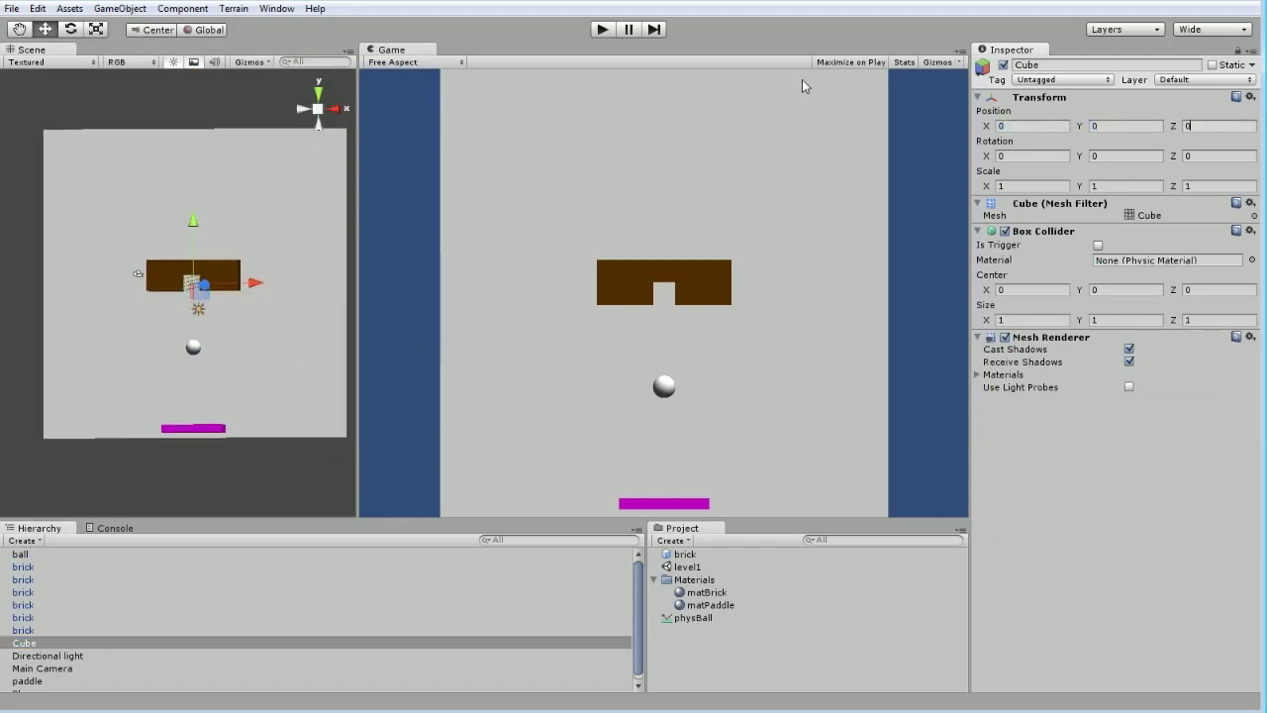
# Rename the cube wallTop and stretch its X scale to 20
pyautogui.click(1082, 66)
pyautogui.write('wallTop')
pyautogui.press('Return')
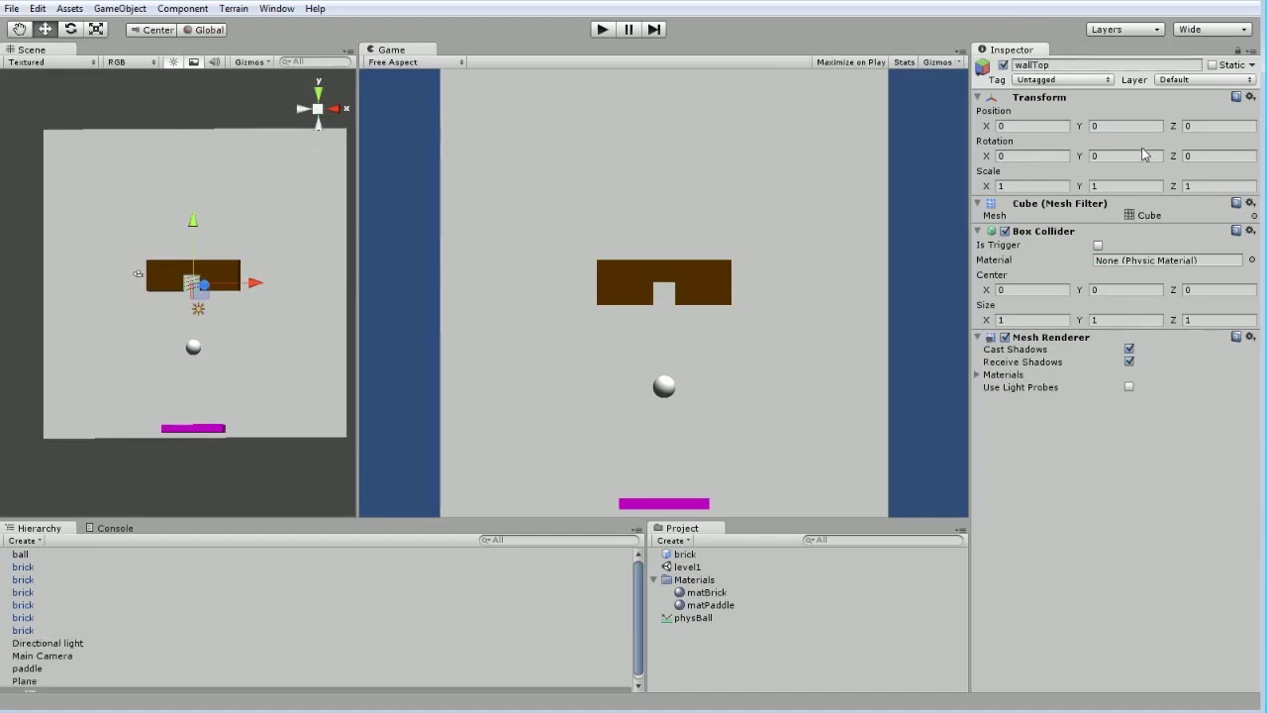
pyautogui.click(1048, 188)
pyautogui.write('0')
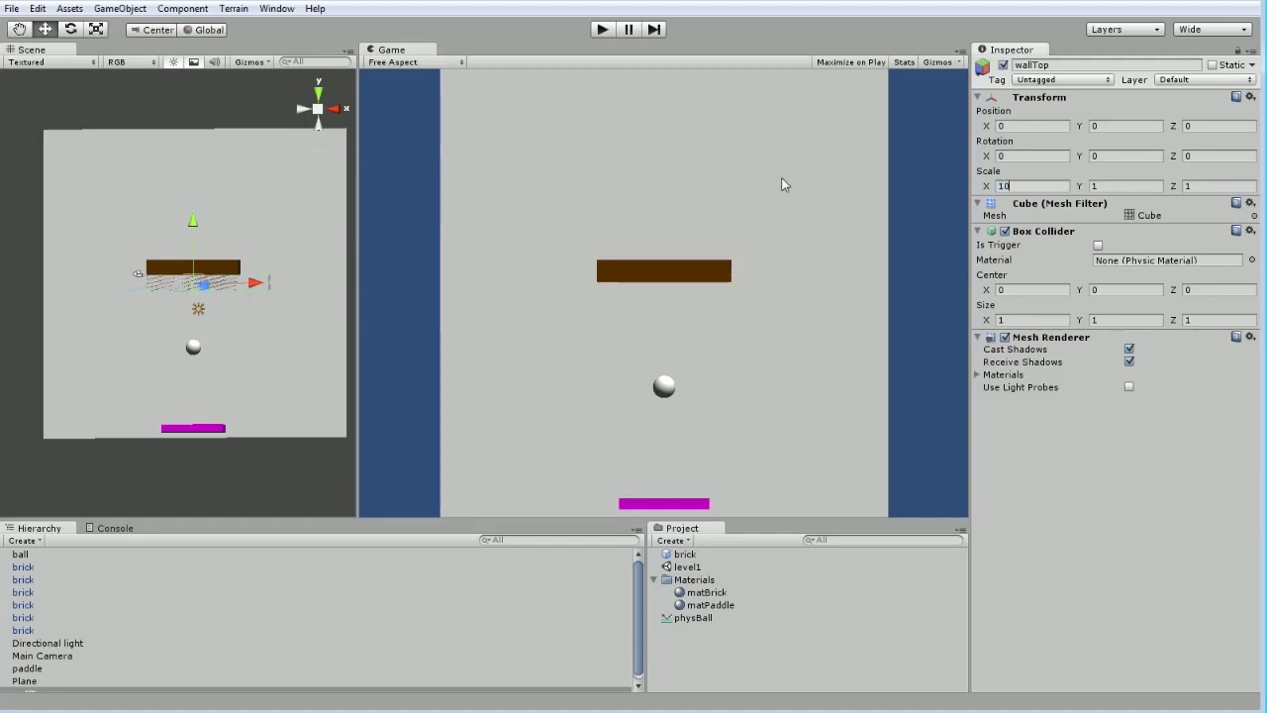
pyautogui.press('BackSpace')
pyautogui.press('BackSpace')
pyautogui.write('20')
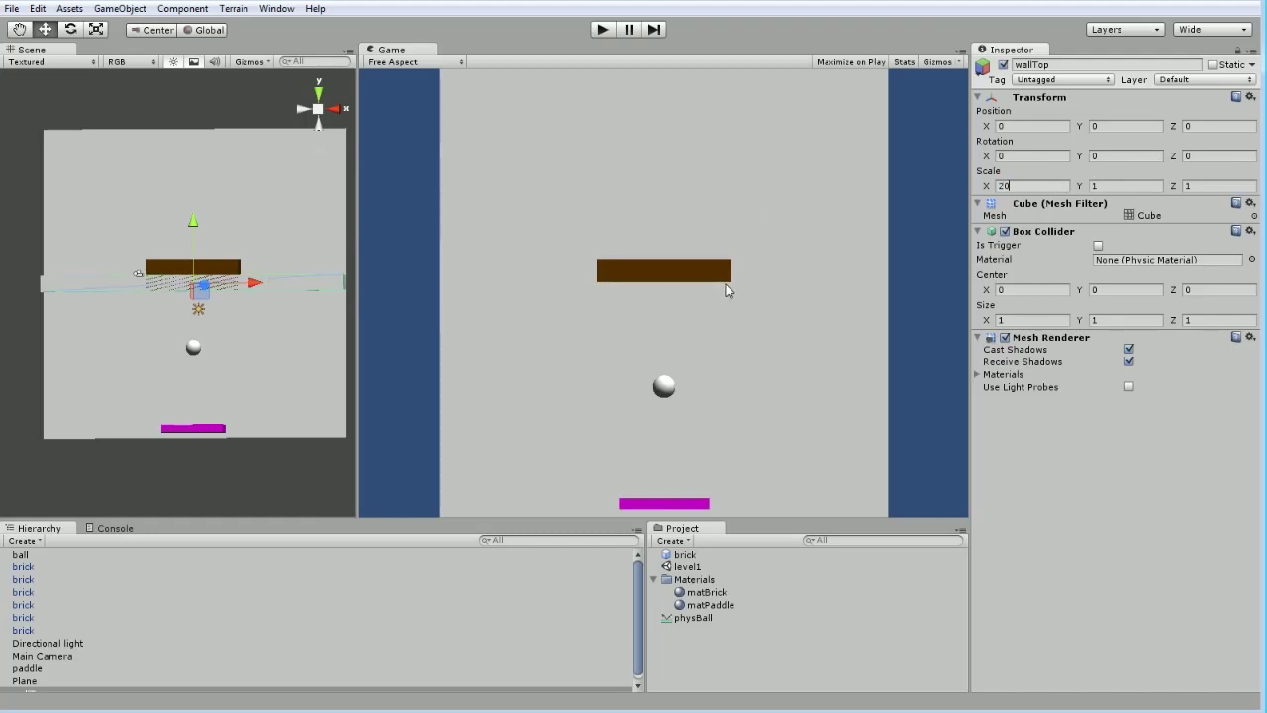
# Create a new material named matWall in the Materials folder
pyautogui.click(665, 582)
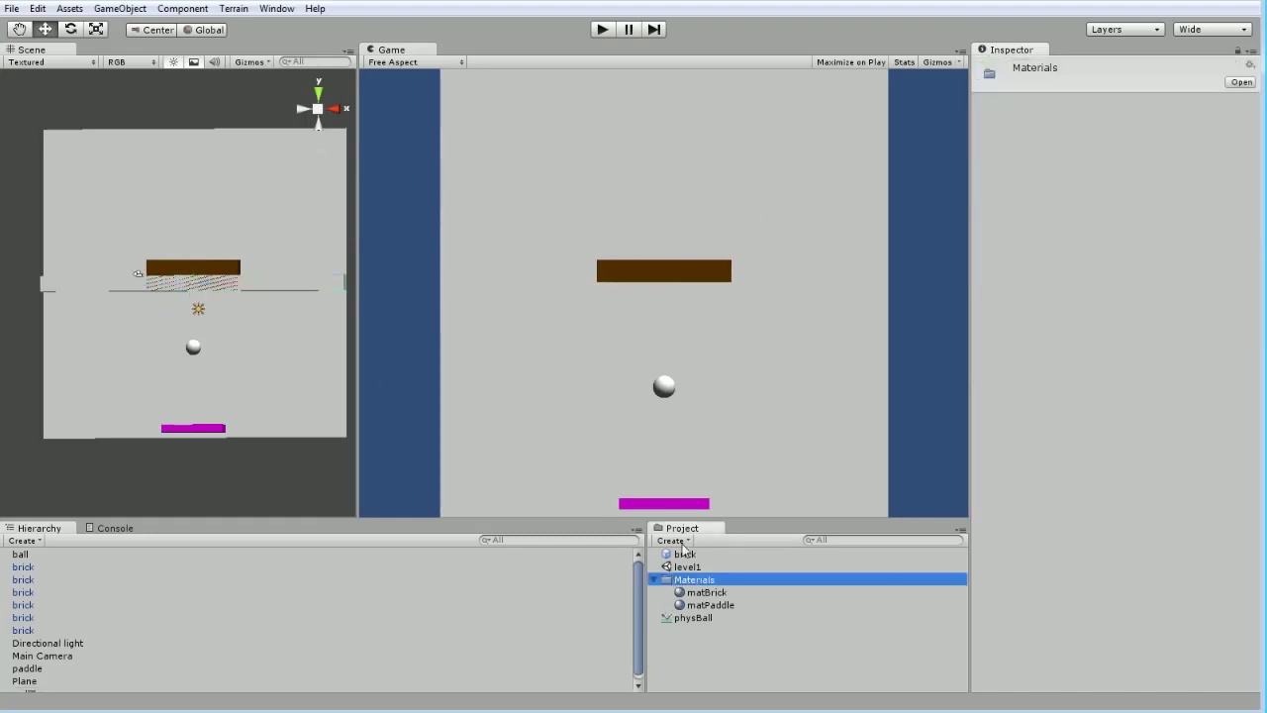
pyautogui.click(672, 541)
pyautogui.click(707, 673)
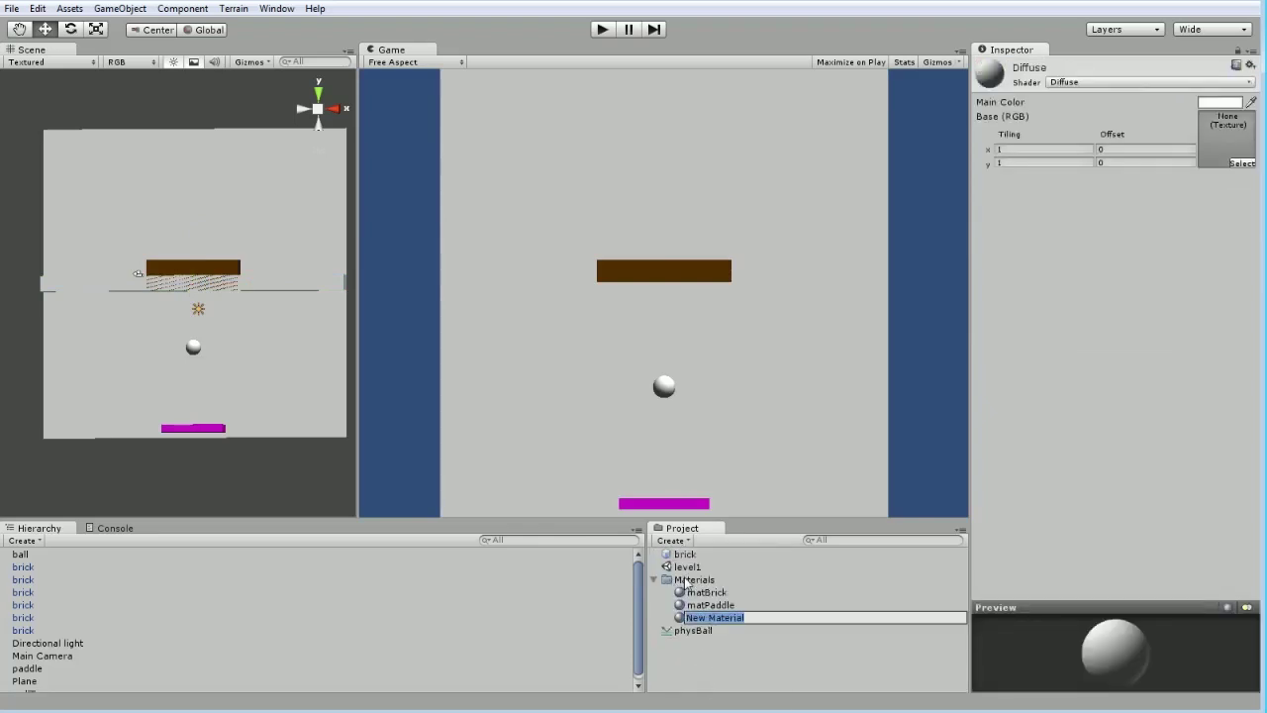
pyautogui.write('mat')
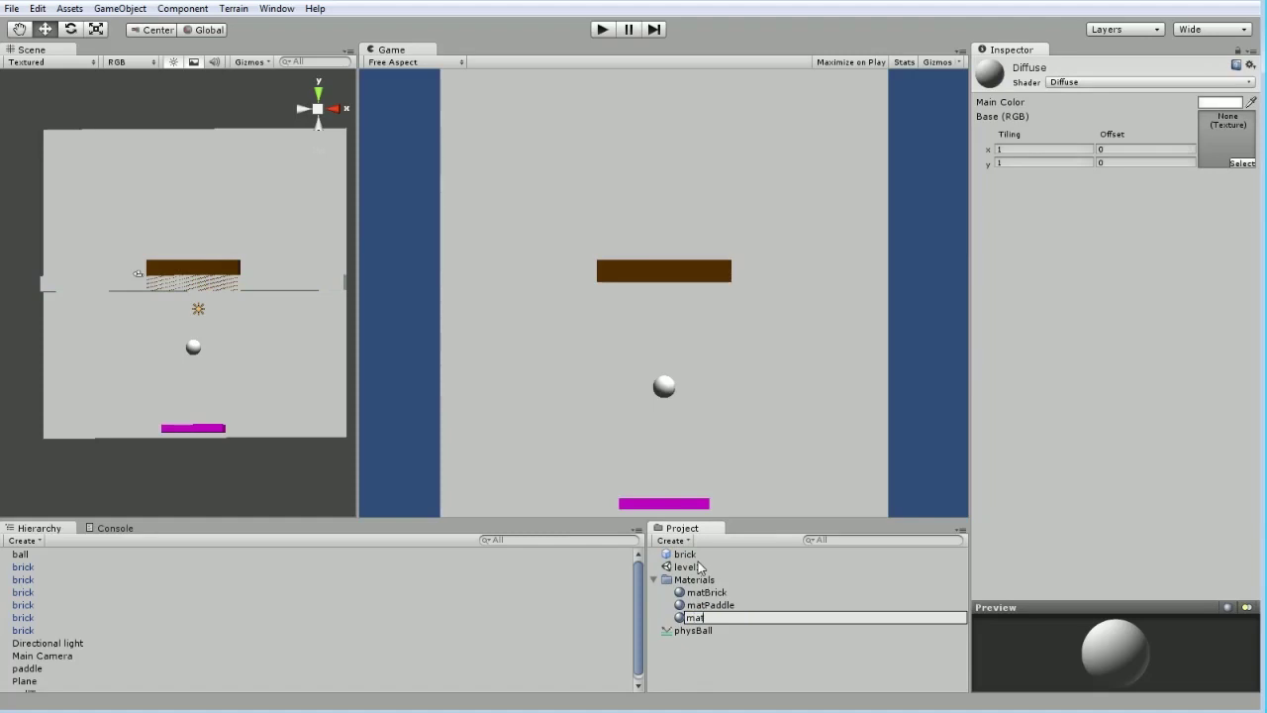
pyautogui.write('Wall')
pyautogui.press('Return')
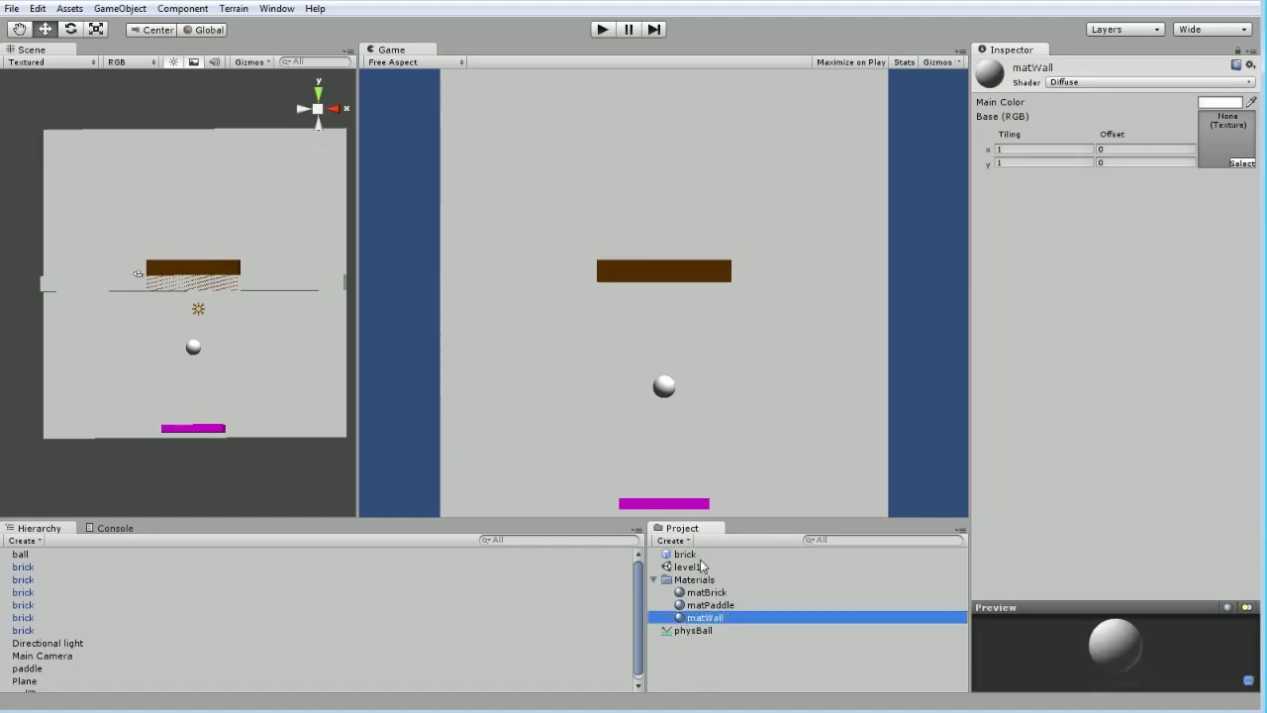
# Set matWall's Main Color to dark grey and apply it to wallTop
pyautogui.click(1226, 103)
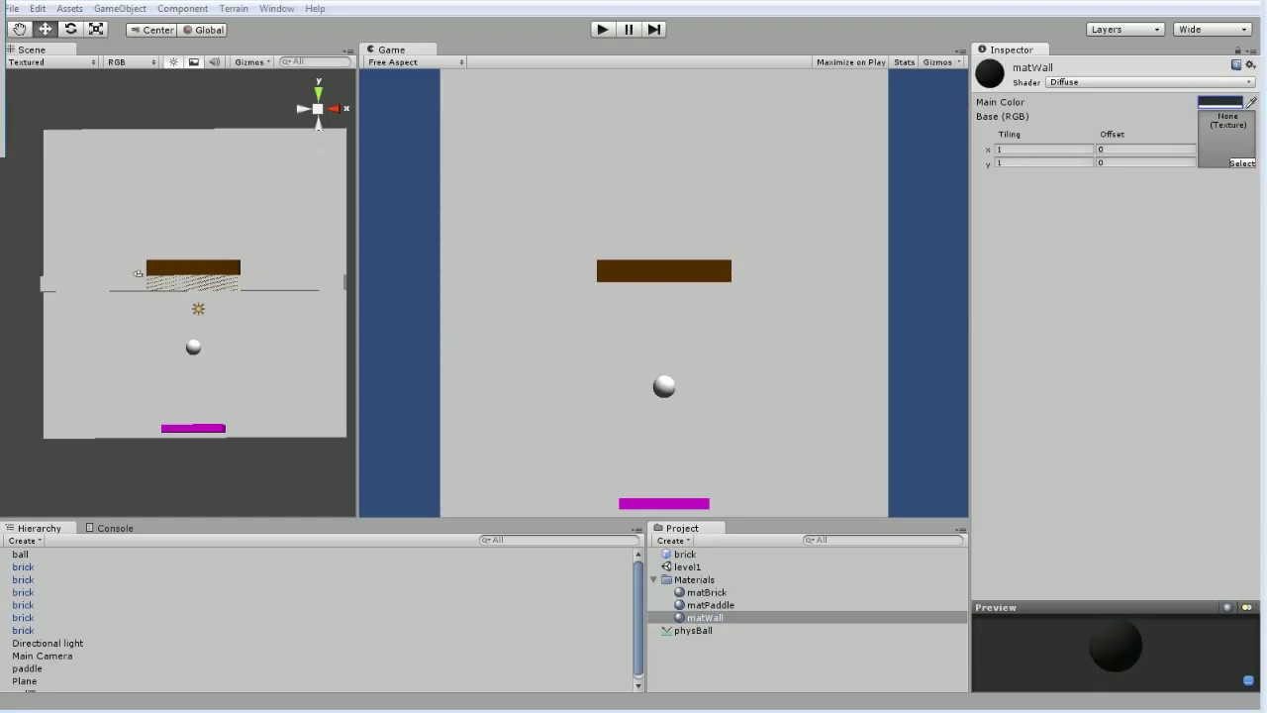
pyautogui.click(634, 174)
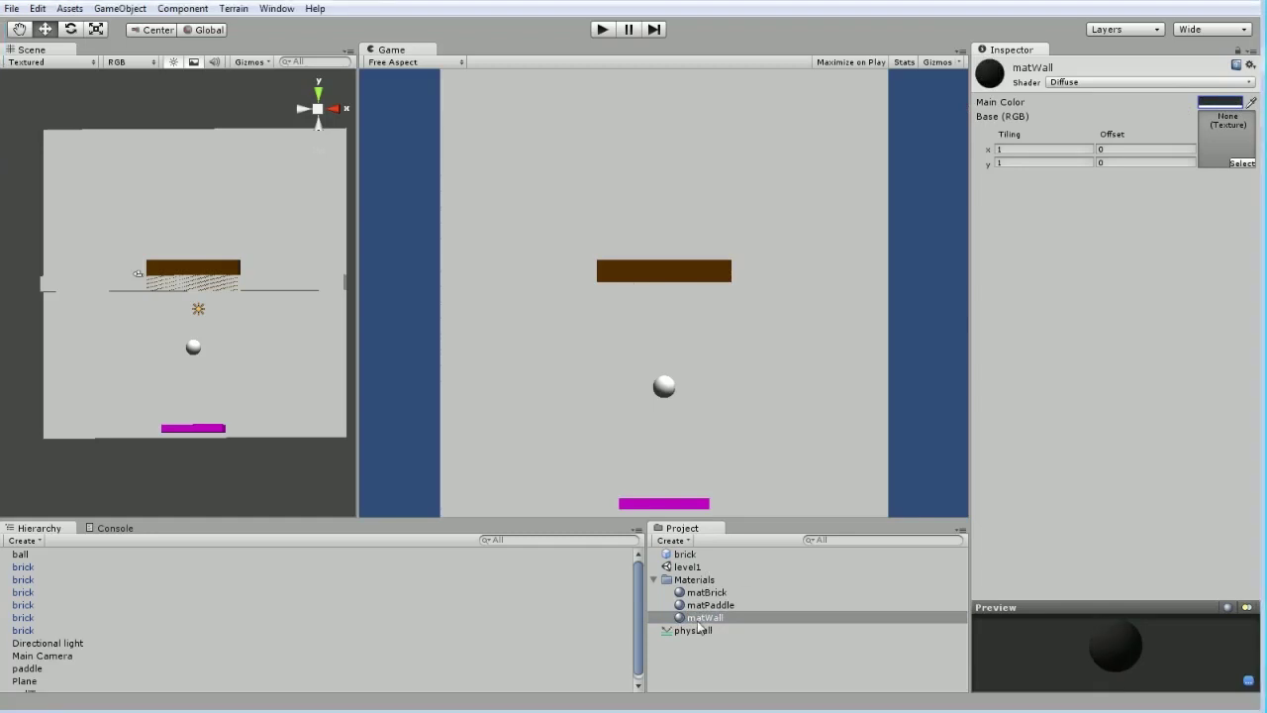
pyautogui.moveTo(415, 657); pyautogui.dragTo(61, 688)
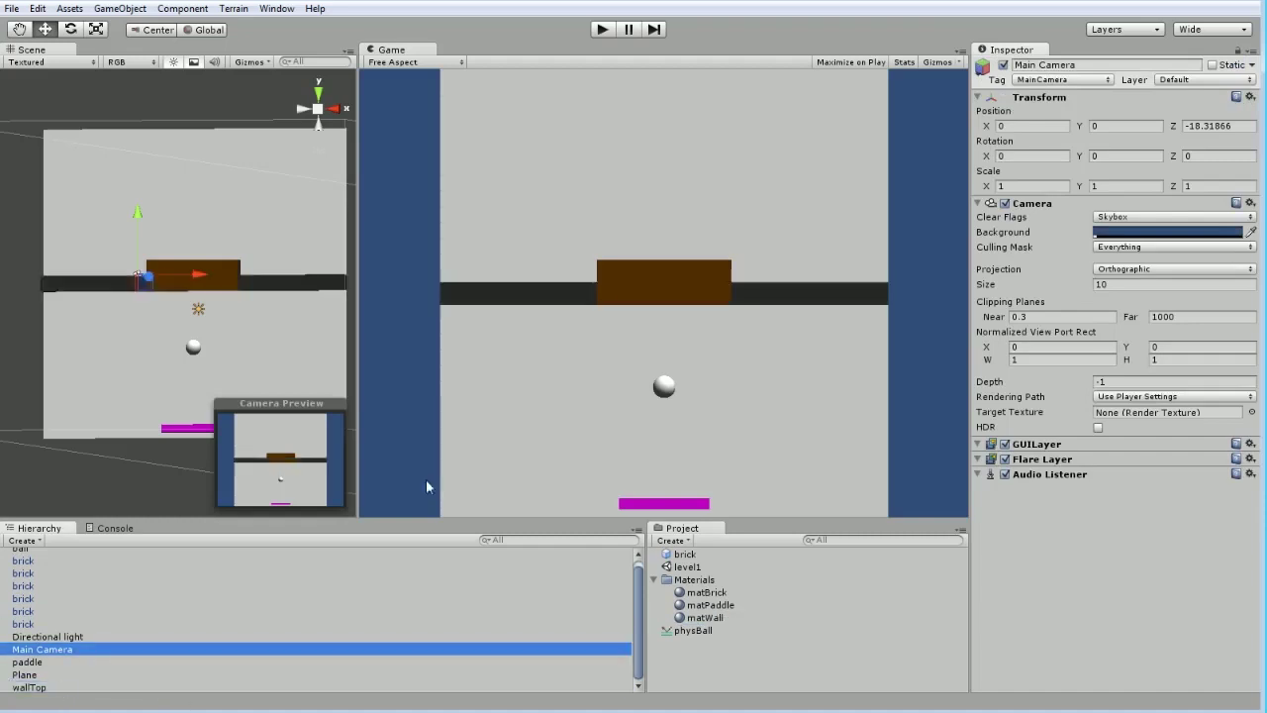
# Create another material in Materials named matBackground
pyautogui.click(695, 582)
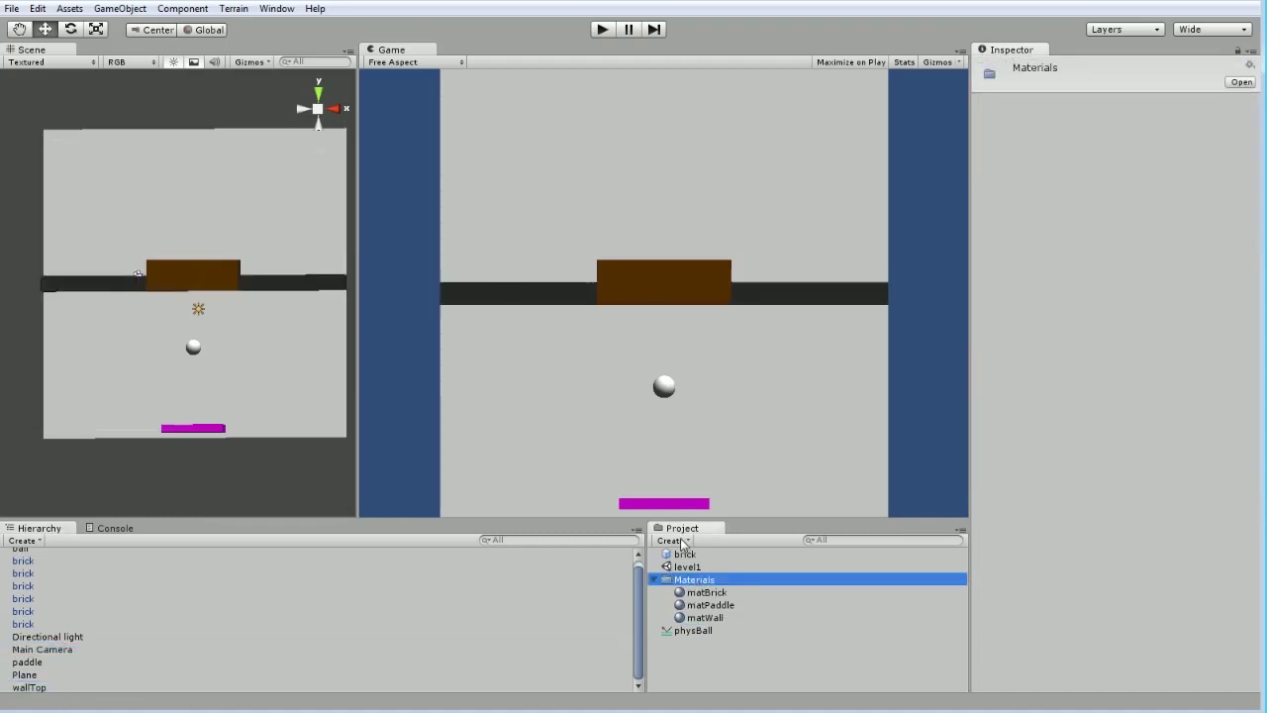
pyautogui.click(683, 542)
pyautogui.click(698, 675)
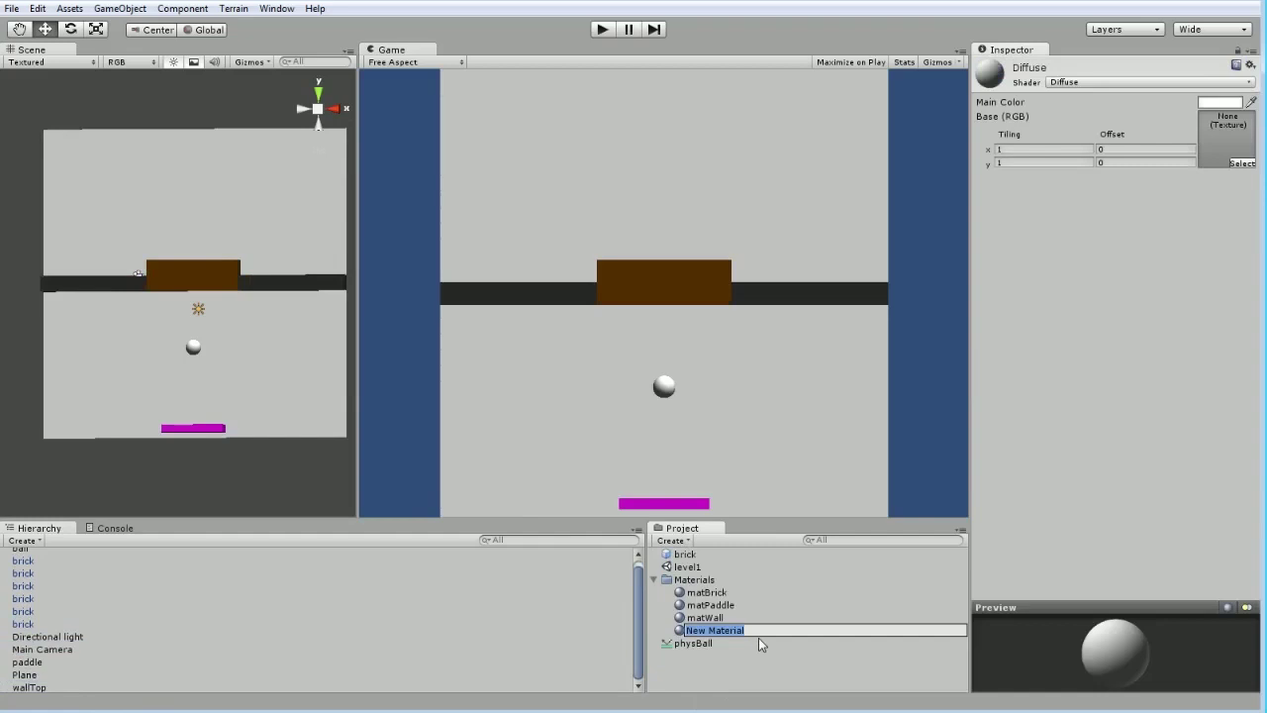
pyautogui.write('matBackground')
pyautogui.press('Return')
# Apply matBackground to the background Plane, give it a light colour, and select wallTop
pyautogui.moveTo(705, 592); pyautogui.dragTo(265, 404)
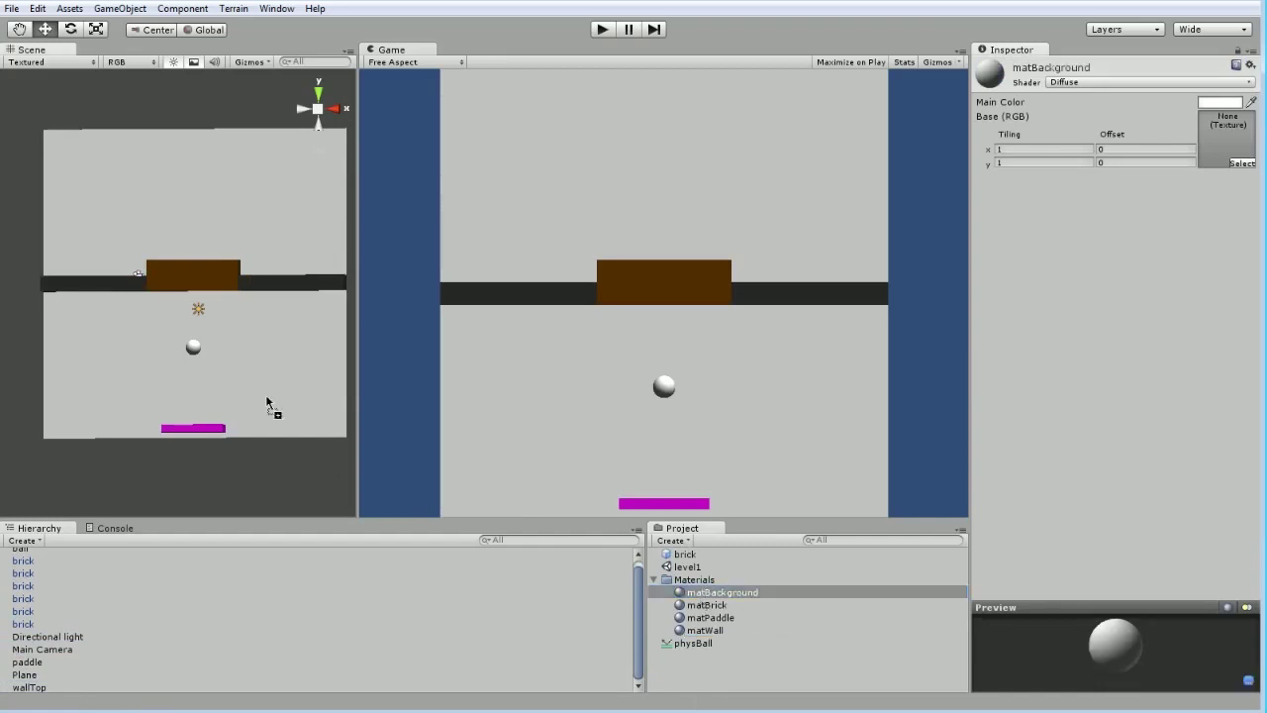
pyautogui.click(265, 361)
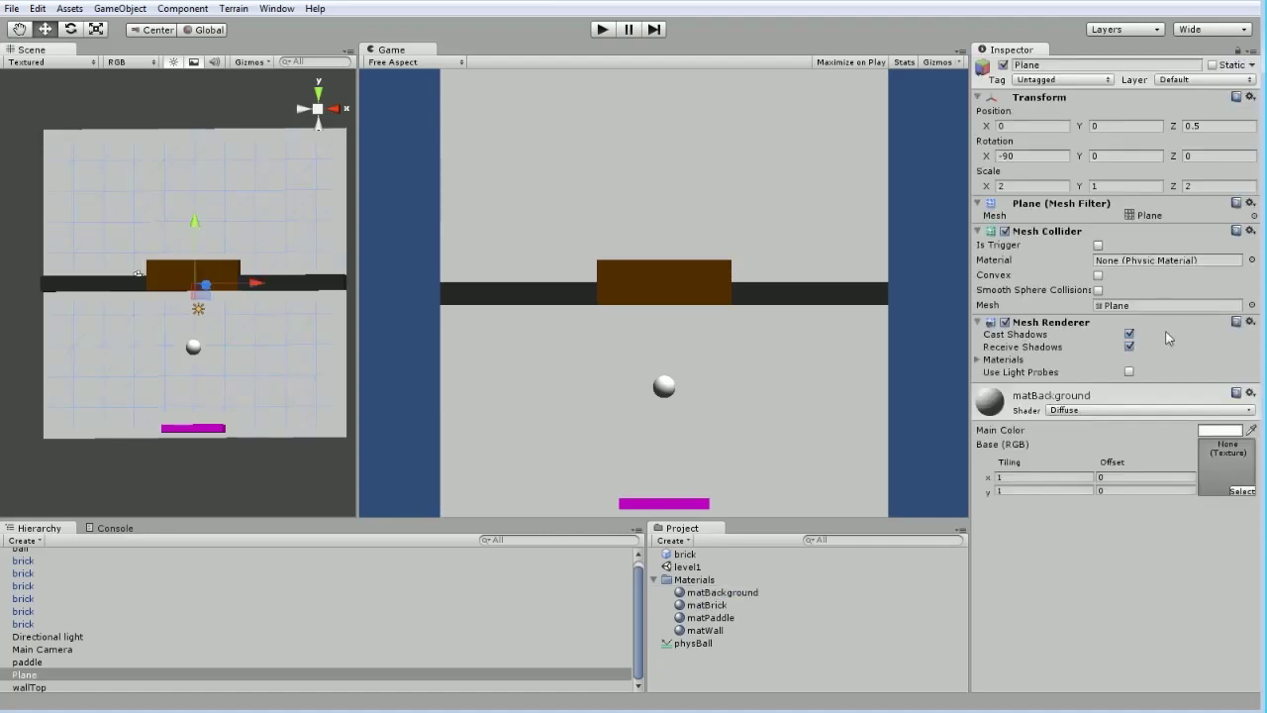
pyautogui.click(1220, 432)
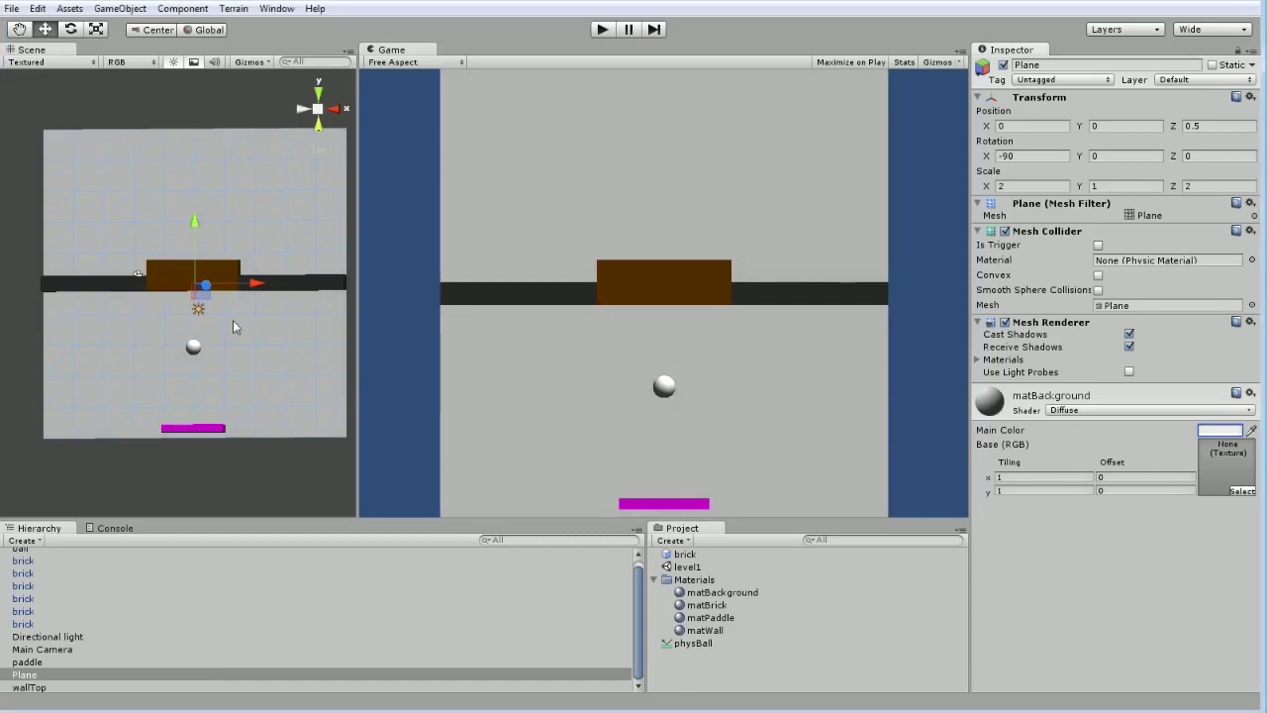
pyautogui.click(303, 283)
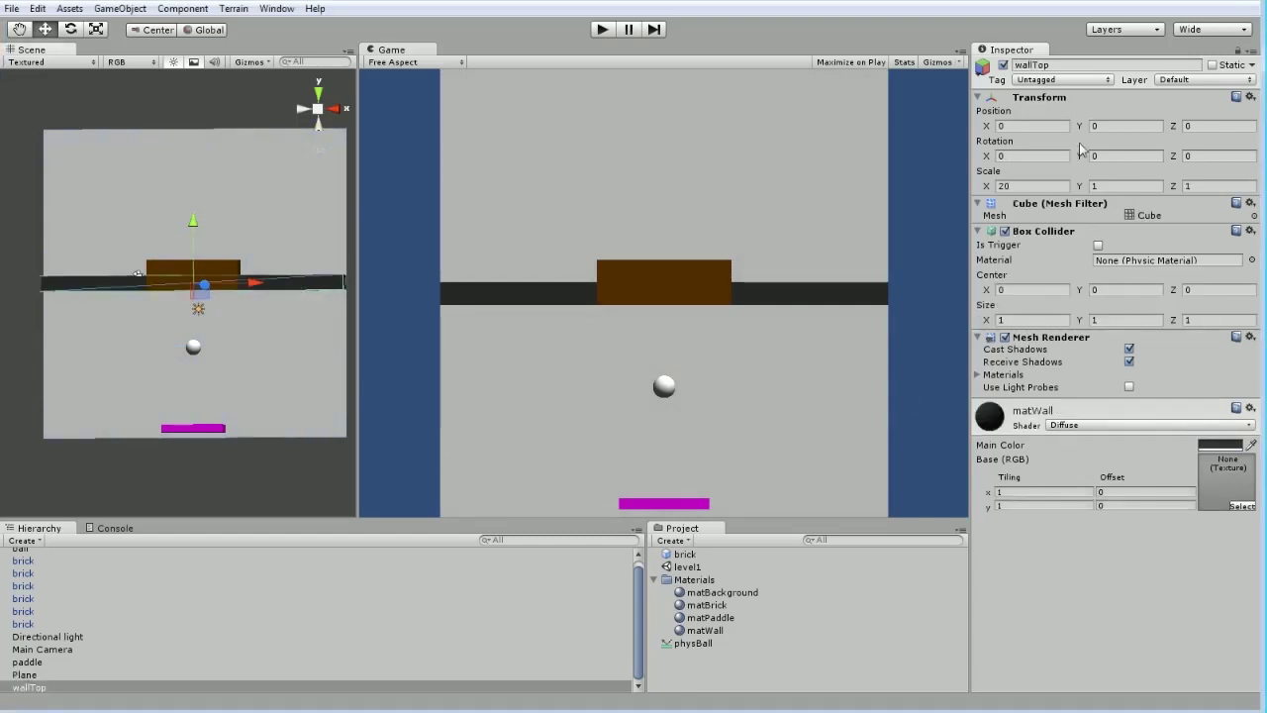
# Set wallTop's Position Y to 10, then select the background Plane
pyautogui.click(1134, 126)
pyautogui.write('10')
pyautogui.keyDown('alt'); pyautogui.moveTo(326, 155); pyautogui.dragTo(140, 234); pyautogui.keyUp('alt')
pyautogui.click(178, 225)
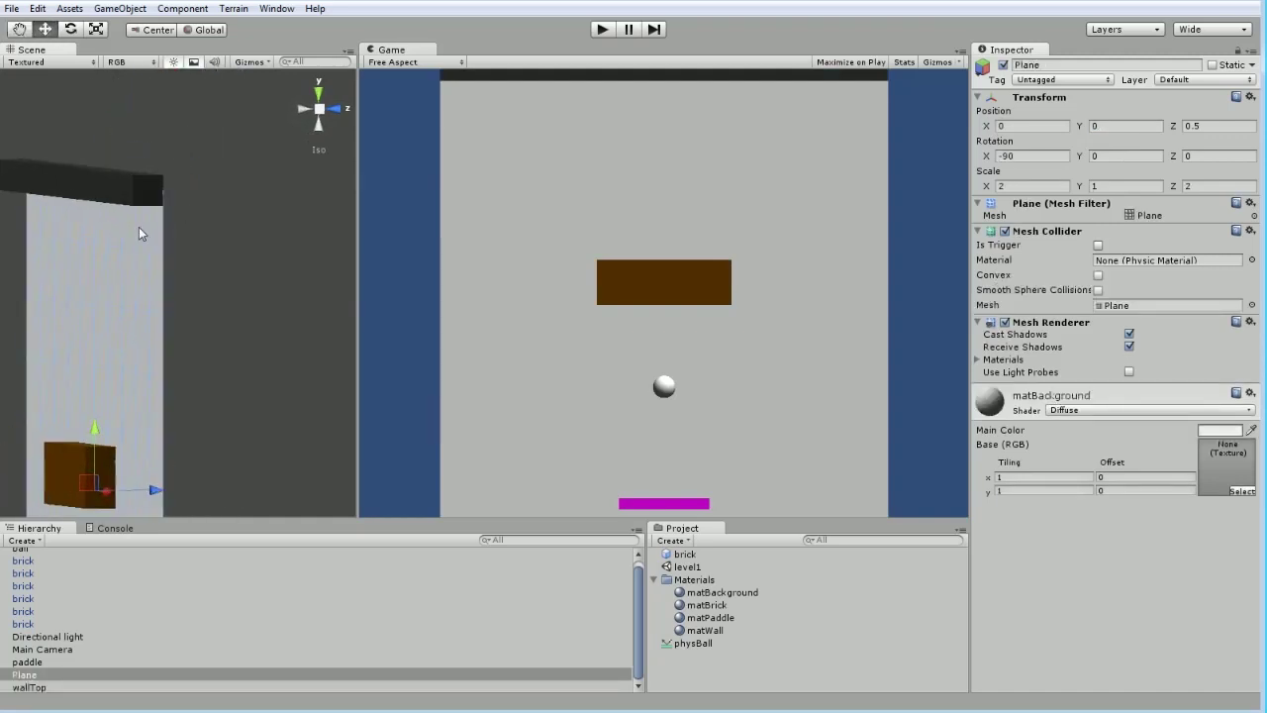
# Switch the Scene view shading to Wireframe and zoom in on the wall
pyautogui.click(74, 65)
pyautogui.click(69, 94)
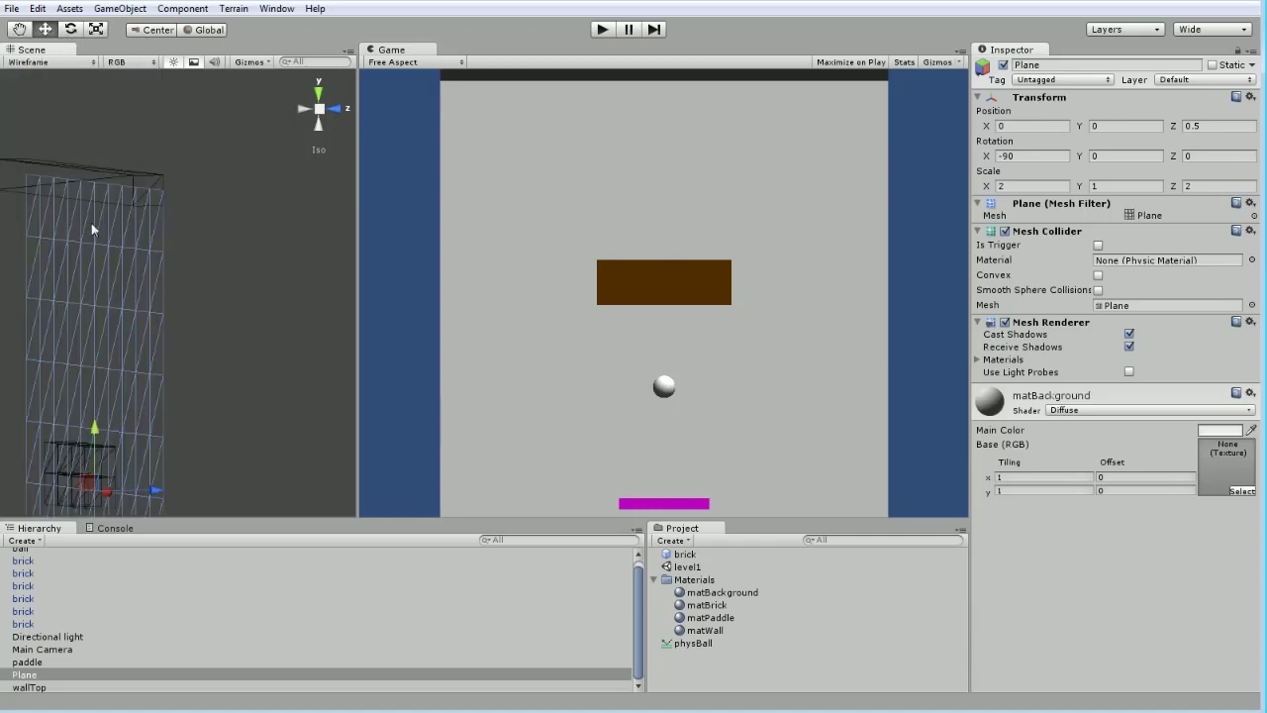
pyautogui.keyDown('alt'); pyautogui.moveTo(92, 230); pyautogui.dragTo(158, 148, button='right'); pyautogui.keyUp('alt')
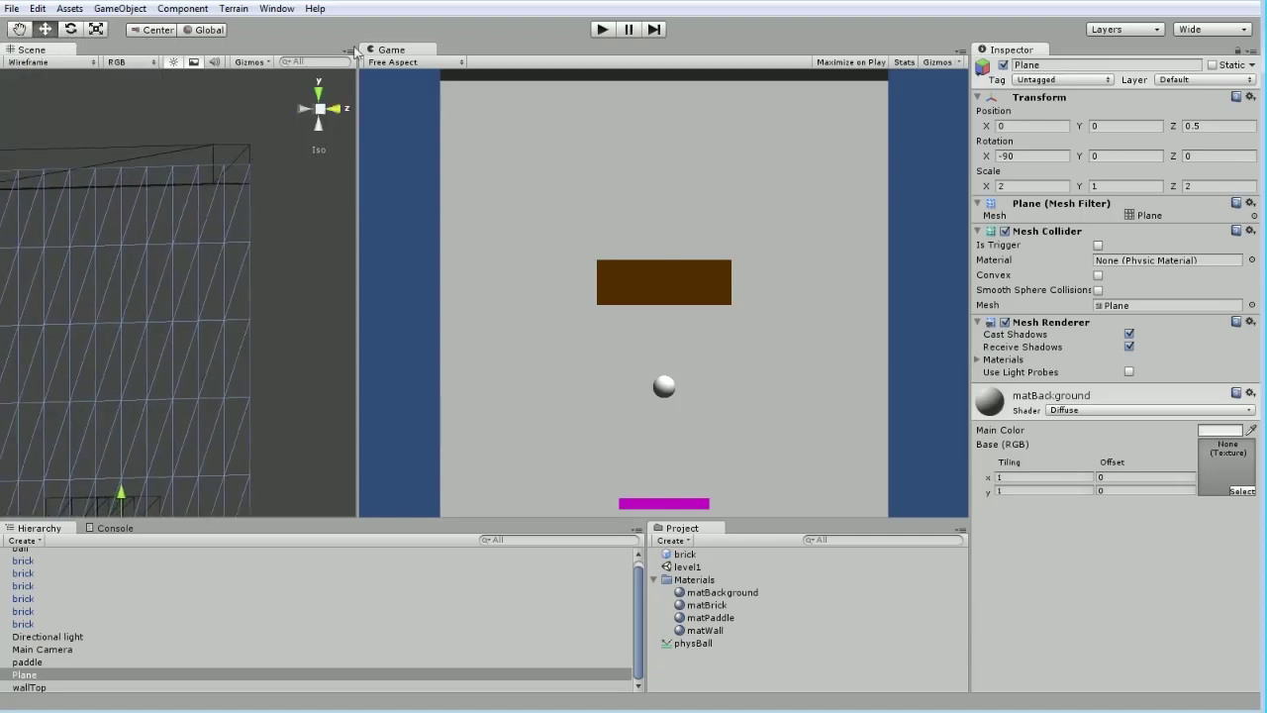
# Dock the Game view tab beside the Scene tab
pyautogui.moveTo(396, 50); pyautogui.dragTo(104, 55)
pyautogui.click(39, 54)
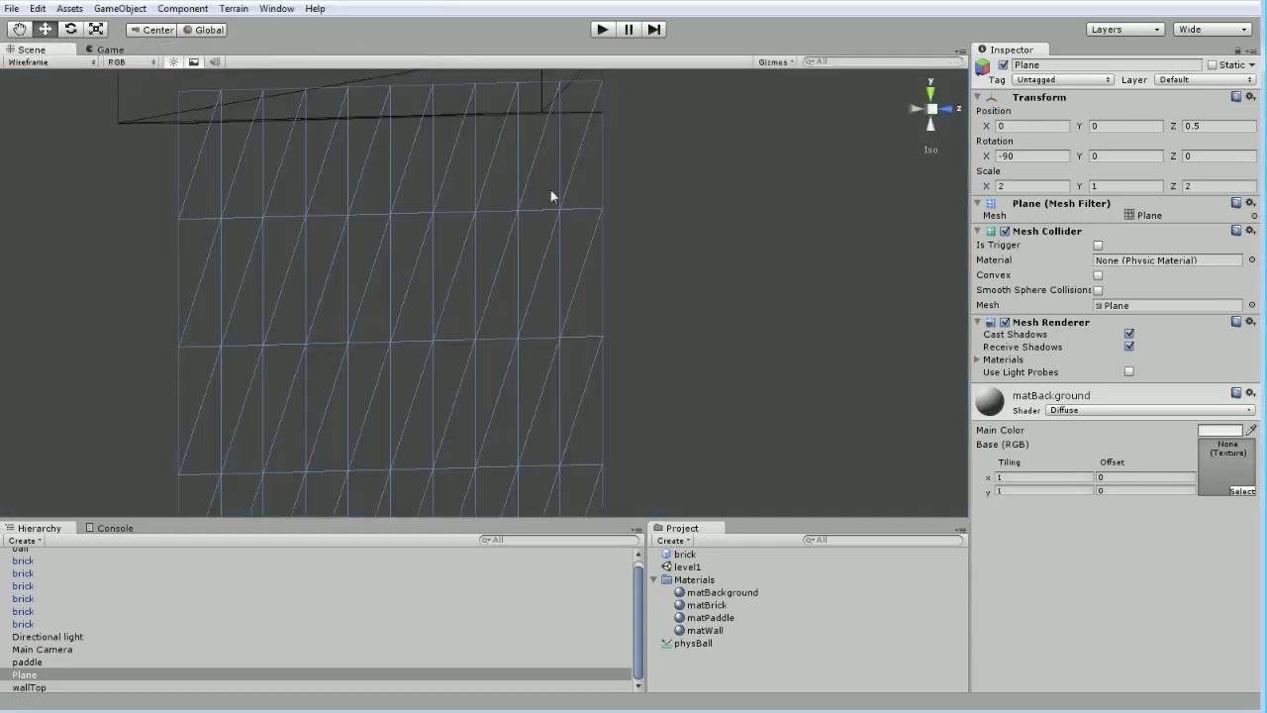
pyautogui.keyDown('alt'); pyautogui.moveTo(552, 196); pyautogui.dragTo(505, 203); pyautogui.keyUp('alt')
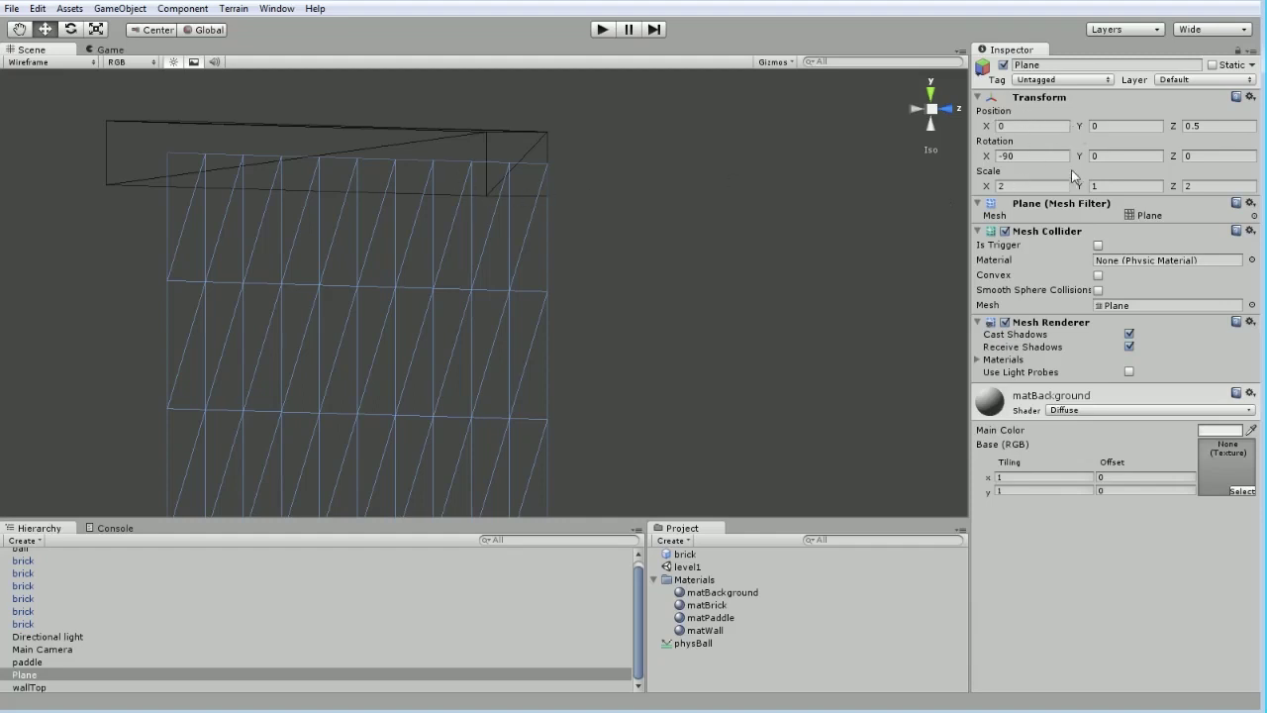
# Select the top wall, turn to face it, and restore Textured shading
pyautogui.click(386, 145)
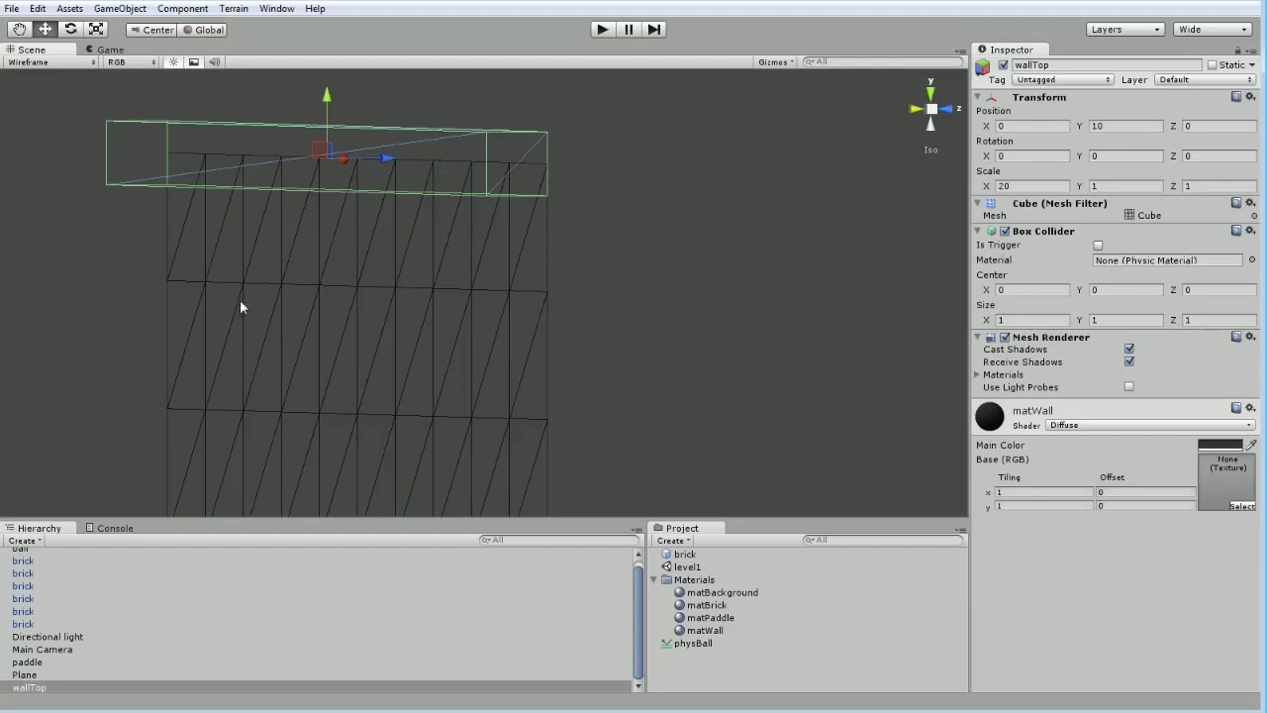
pyautogui.keyDown('alt'); pyautogui.moveTo(240, 299); pyautogui.dragTo(453, 297); pyautogui.keyUp('alt')
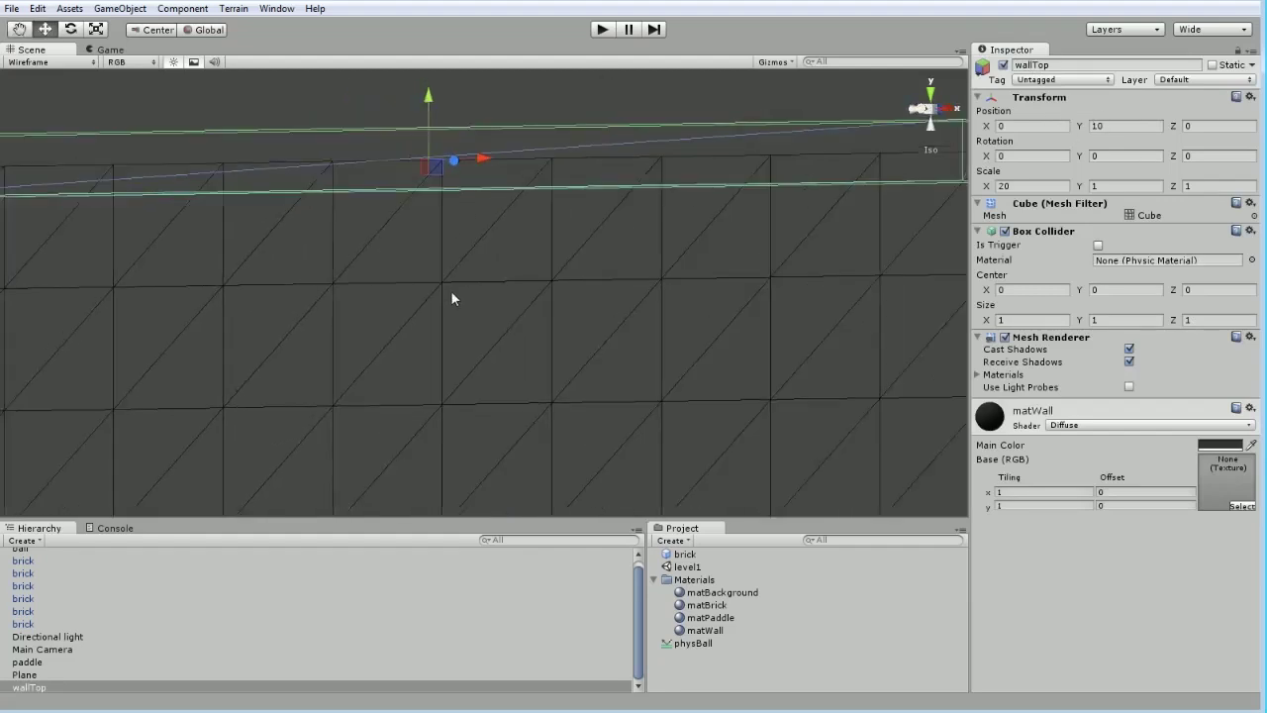
pyautogui.click(54, 62)
pyautogui.click(54, 78)
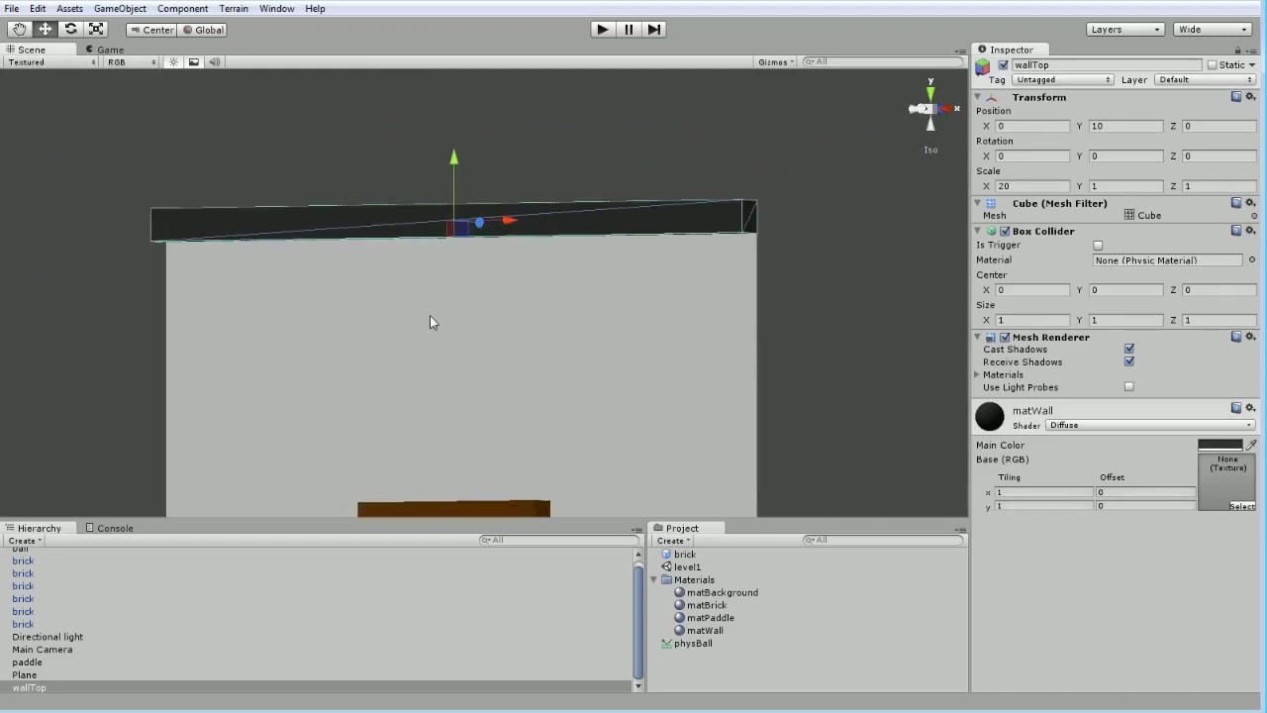
pyautogui.scroll(-1, 449, 347)
# Duplicate wallTop with Ctrl+D and rename one copy to wallLeft
pyautogui.click(27, 688)
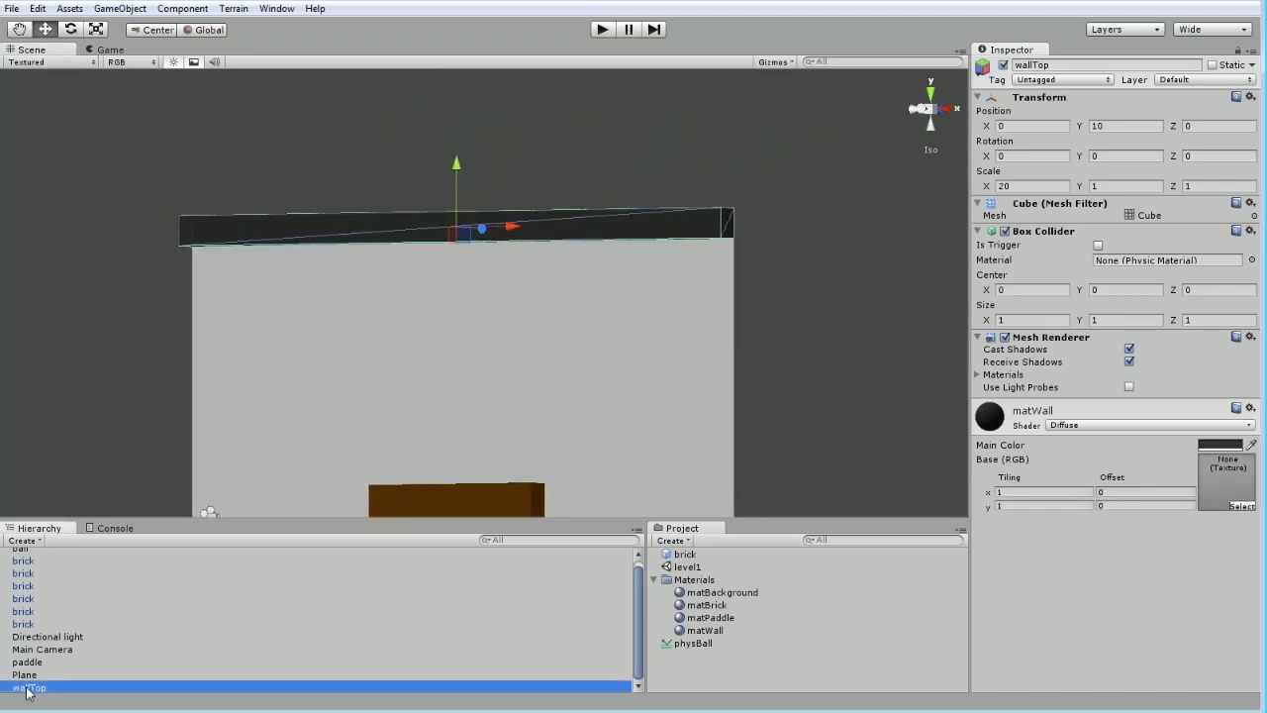
pyautogui.hotkey('ctrl', 'd')
pyautogui.hotkey('ctrl', 'd')
pyautogui.click(31, 674)
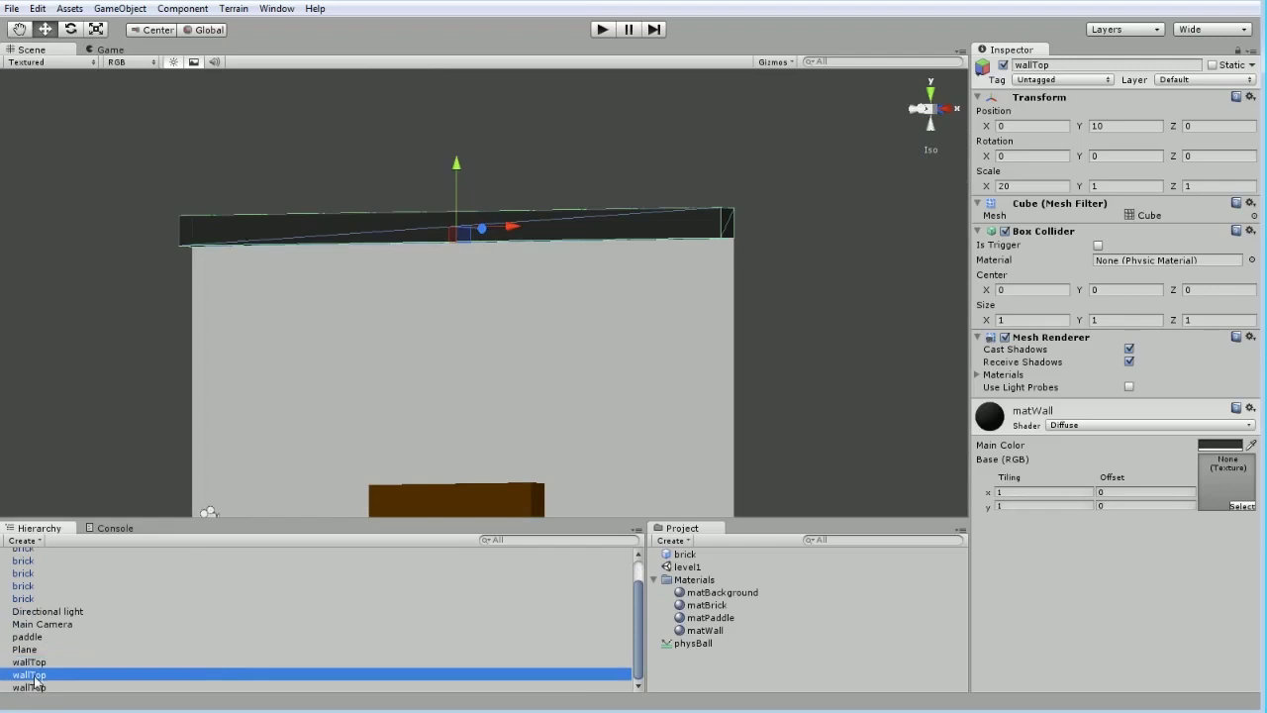
pyautogui.click(1091, 65)
pyautogui.write('wallLeft')
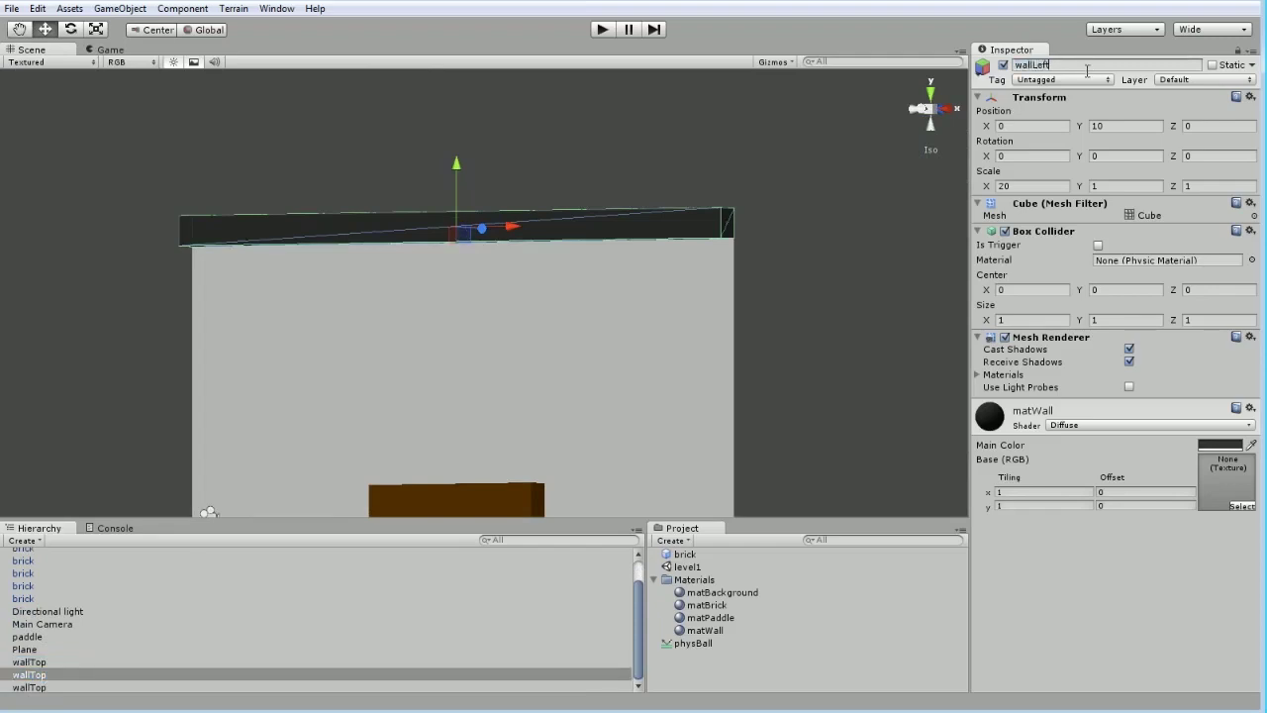
pyautogui.press('Return')
# Place wallLeft at Position X -10, Y 0 with Rotation Z 90
pyautogui.click(1096, 126)
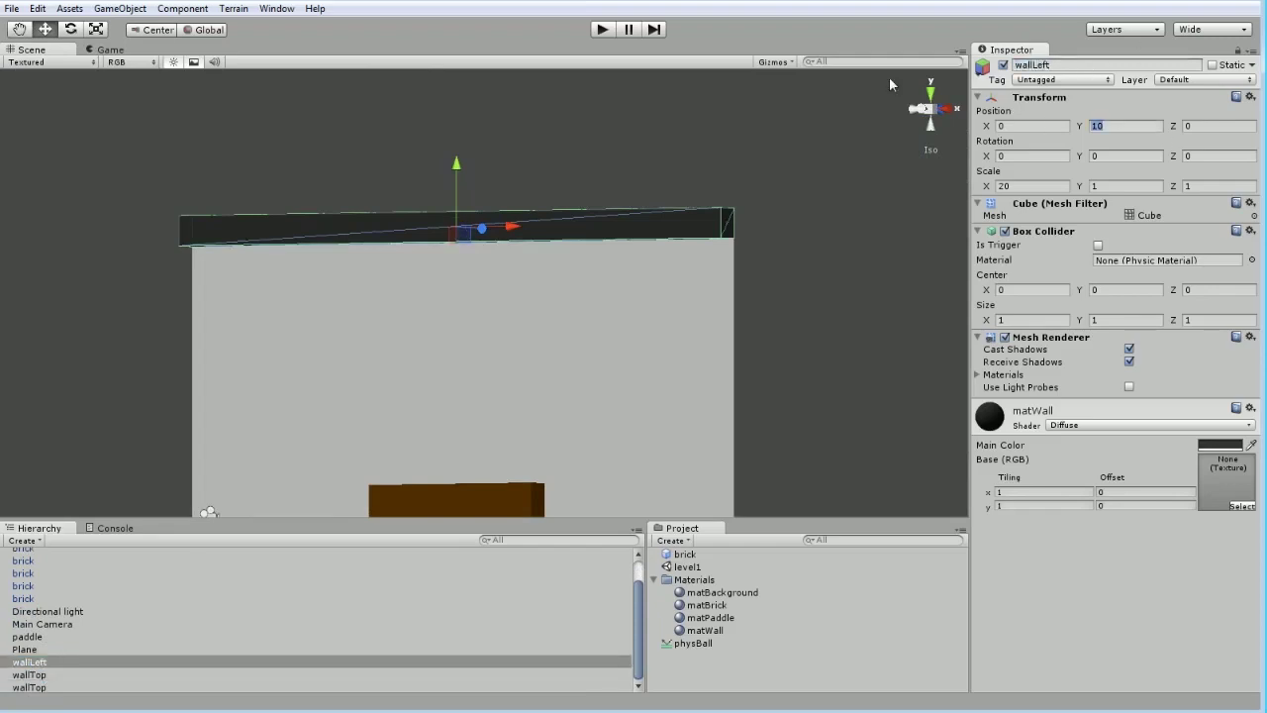
pyautogui.write('0')
pyautogui.click(1030, 126)
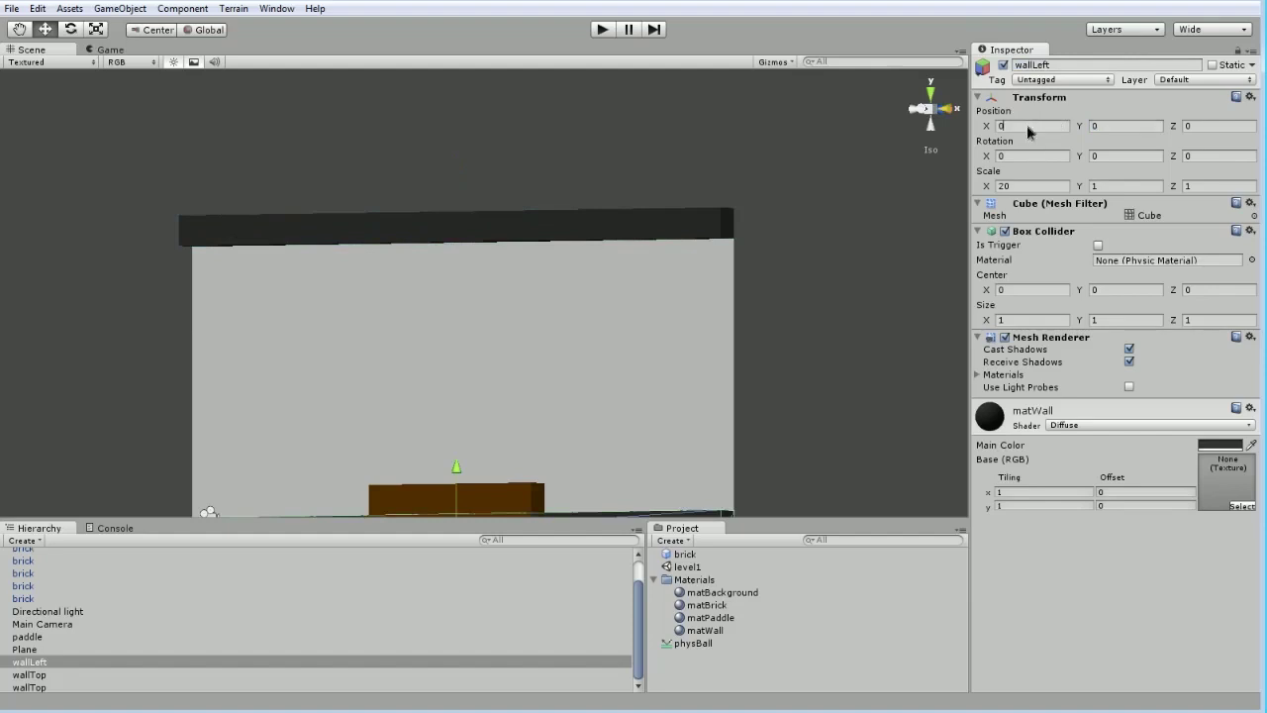
pyautogui.write('-10')
pyautogui.scroll(-3, 509, 306)
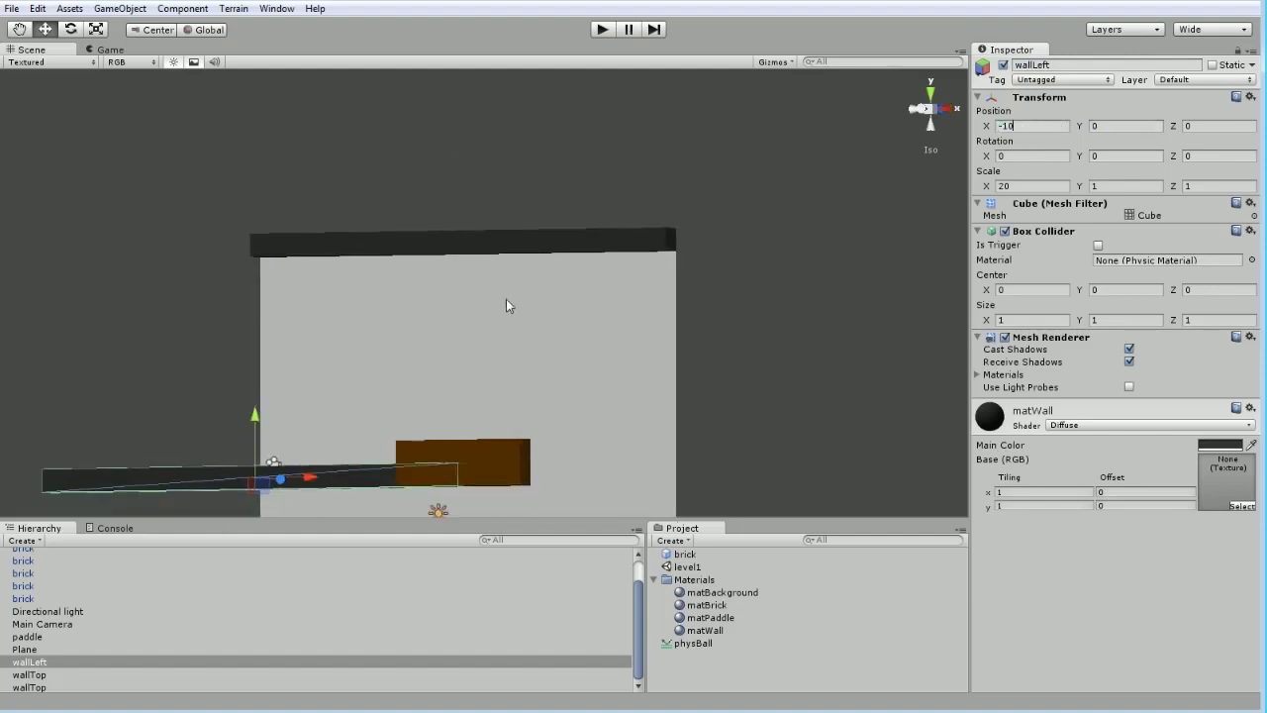
pyautogui.click(1216, 156)
pyautogui.write('90')
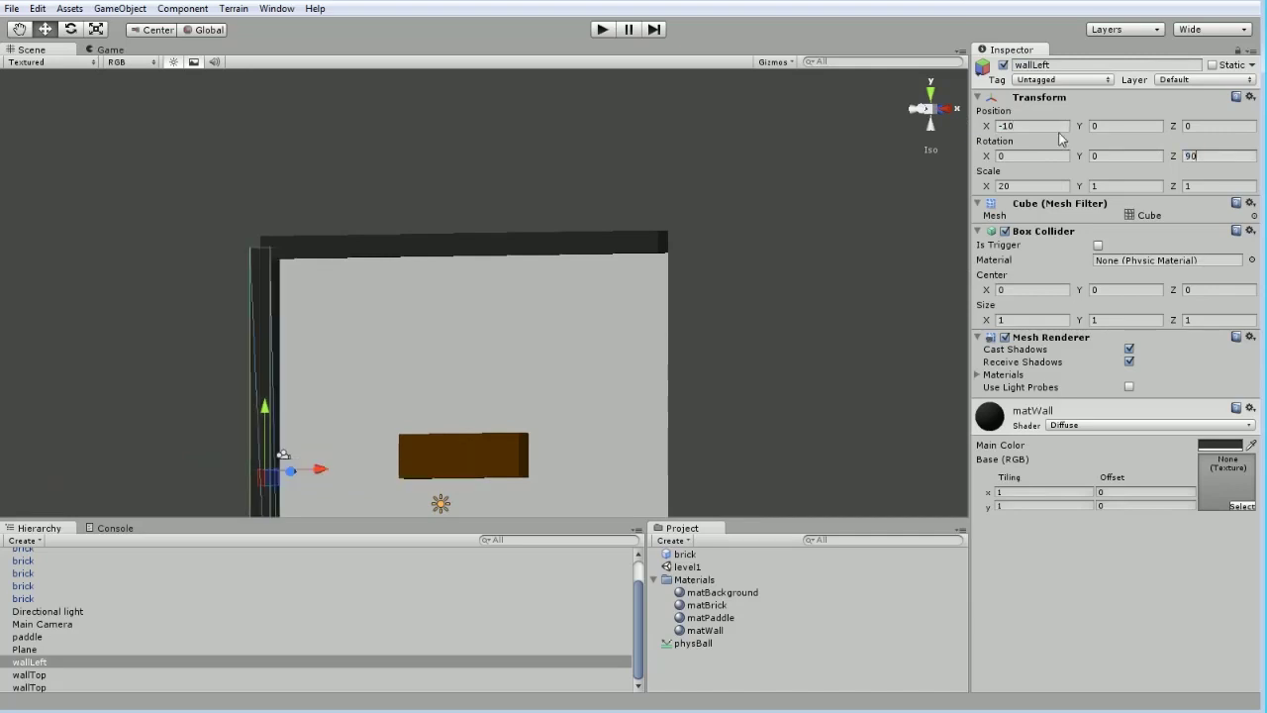
pyautogui.keyDown('alt'); pyautogui.moveTo(273, 372); pyautogui.dragTo(429, 323); pyautogui.keyUp('alt')
pyautogui.click(310, 317)
pyautogui.keyDown('alt'); pyautogui.moveTo(311, 319); pyautogui.dragTo(328, 234); pyautogui.keyUp('alt')
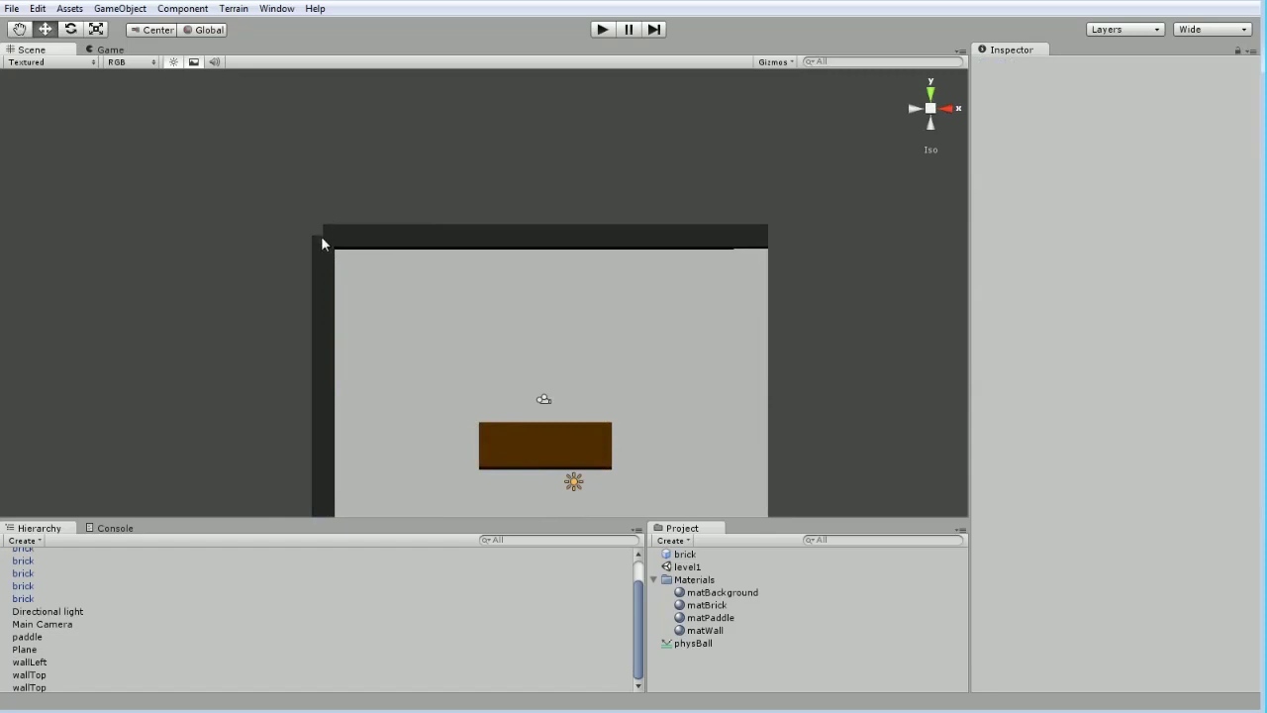
pyautogui.moveTo(595, 314); pyautogui.dragTo(494, 210, button='middle')
# Rename the remaining wallTop copy to wallRight
pyautogui.click(40, 687)
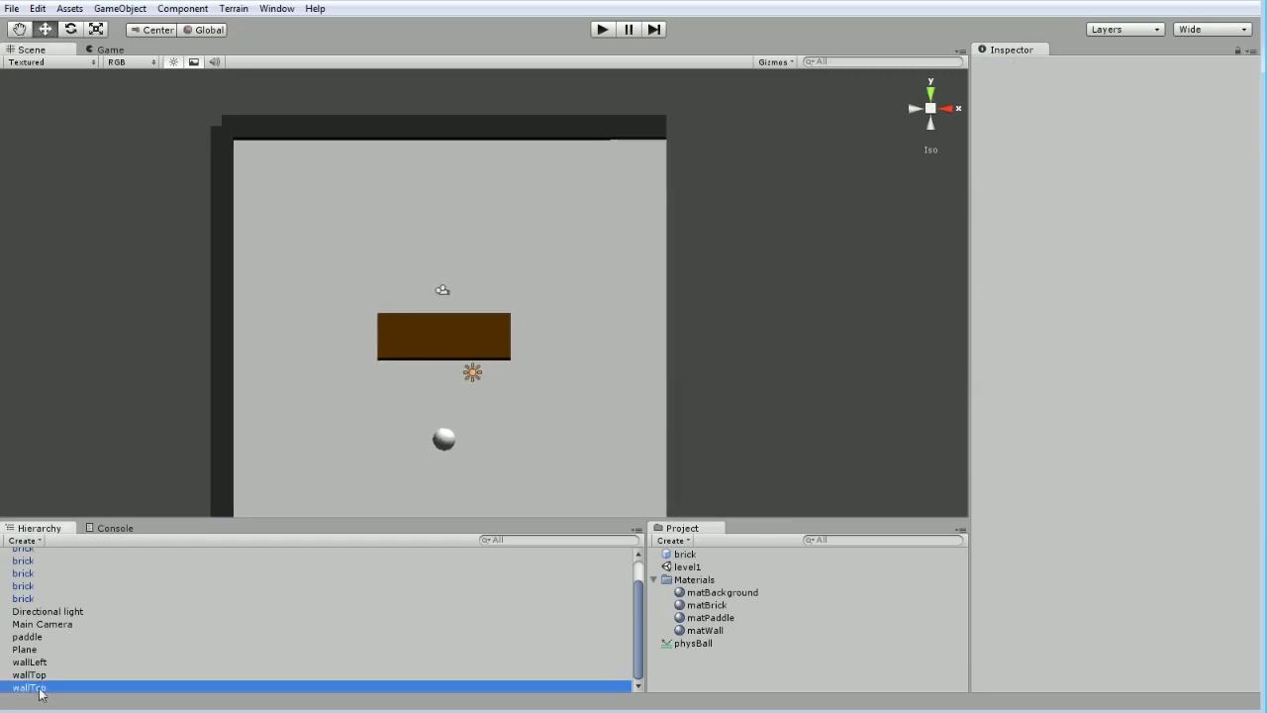
pyautogui.click(1015, 65)
pyautogui.write('wallRight')
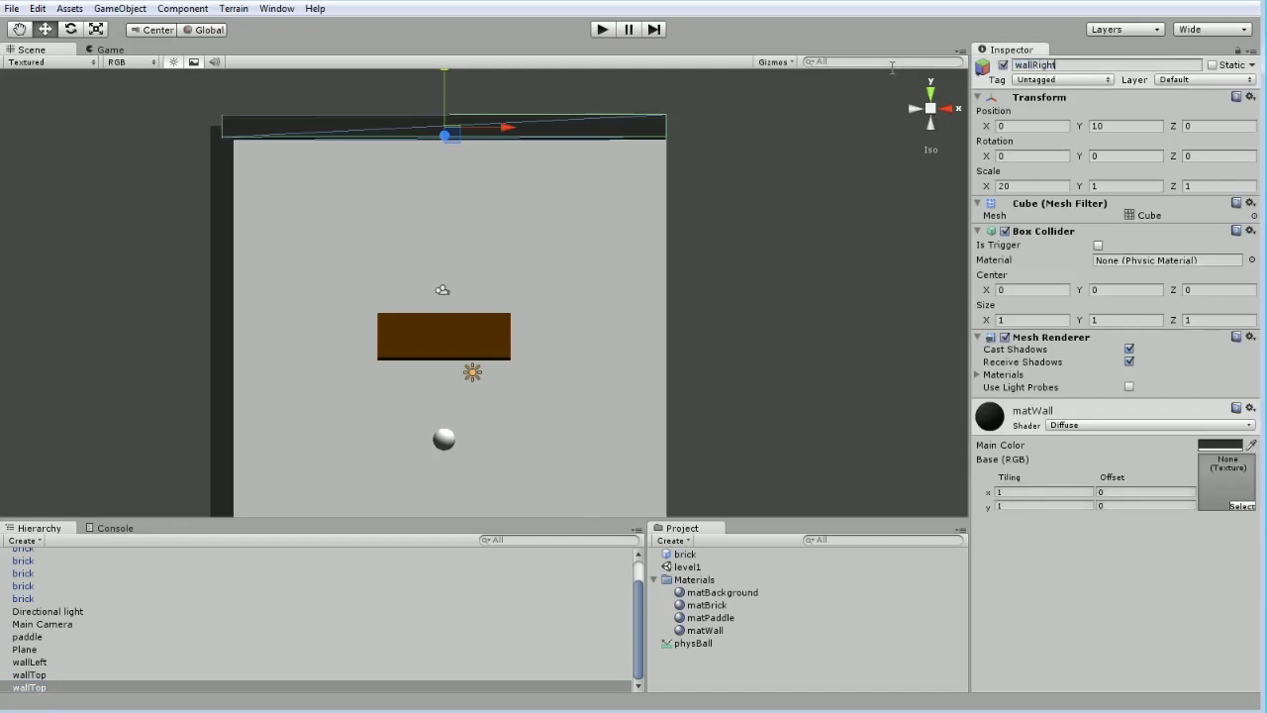
pyautogui.press('Return')
# Place wallRight at Position X 10, Y 0 with Rotation Z 90
pyautogui.click(1029, 125)
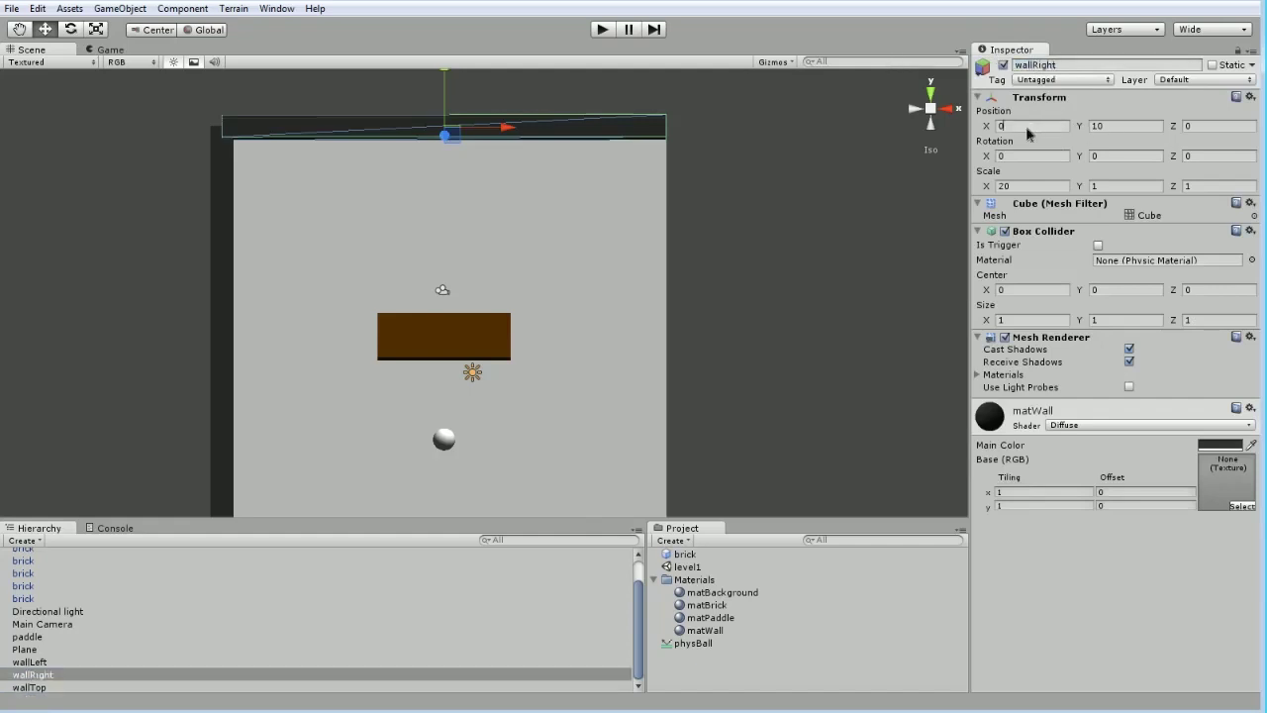
pyautogui.write('10')
pyautogui.press('Return')
pyautogui.press('Tab')
pyautogui.write('0')
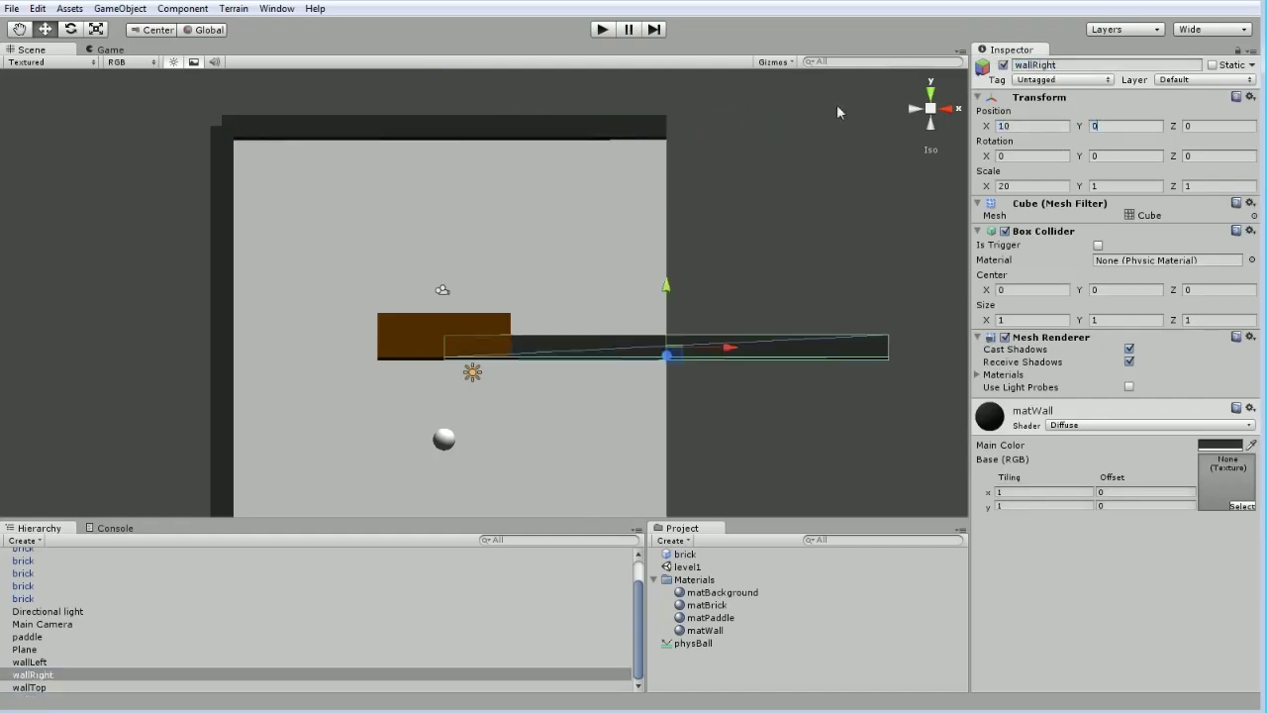
pyautogui.click(1240, 155)
pyautogui.write('90')
pyautogui.click(178, 291)
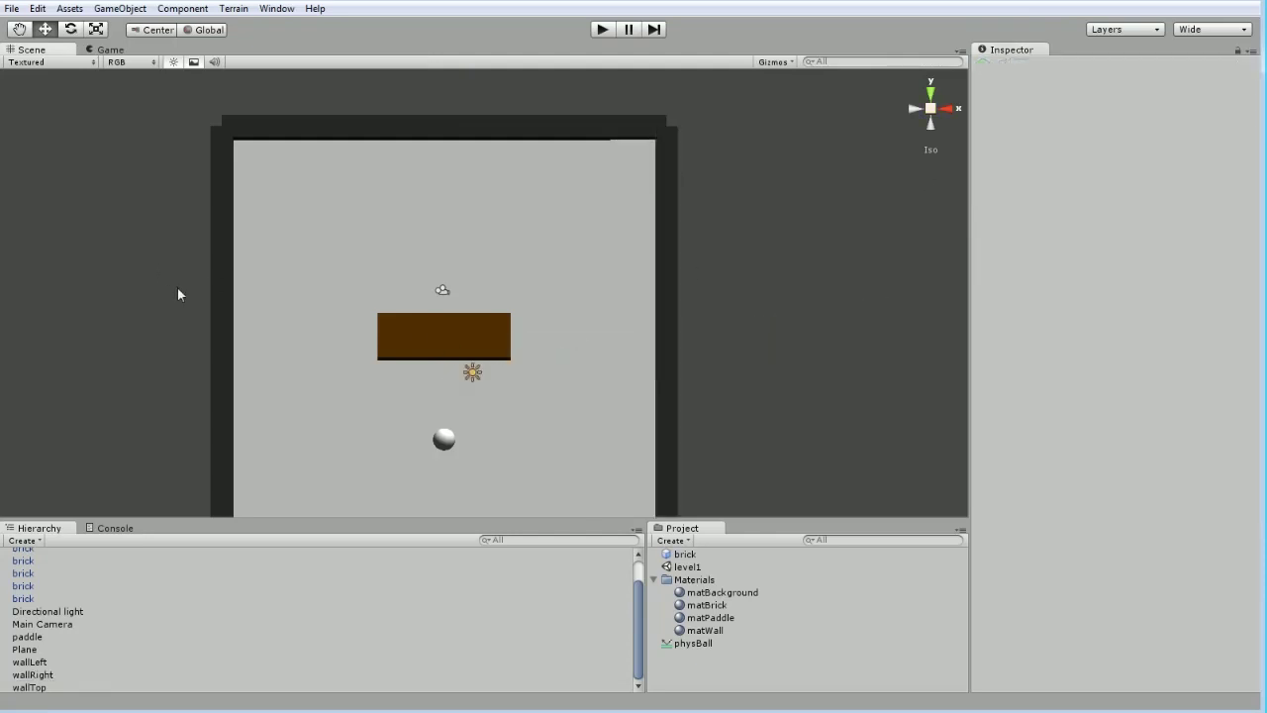
pyautogui.moveTo(193, 309); pyautogui.dragTo(230, 278, button='middle')
# Dock the Game view as its own panel and widen it beside a narrower Scene view
pyautogui.moveTo(110, 49); pyautogui.dragTo(772, 201)
pyautogui.moveTo(645, 235); pyautogui.dragTo(405, 263)
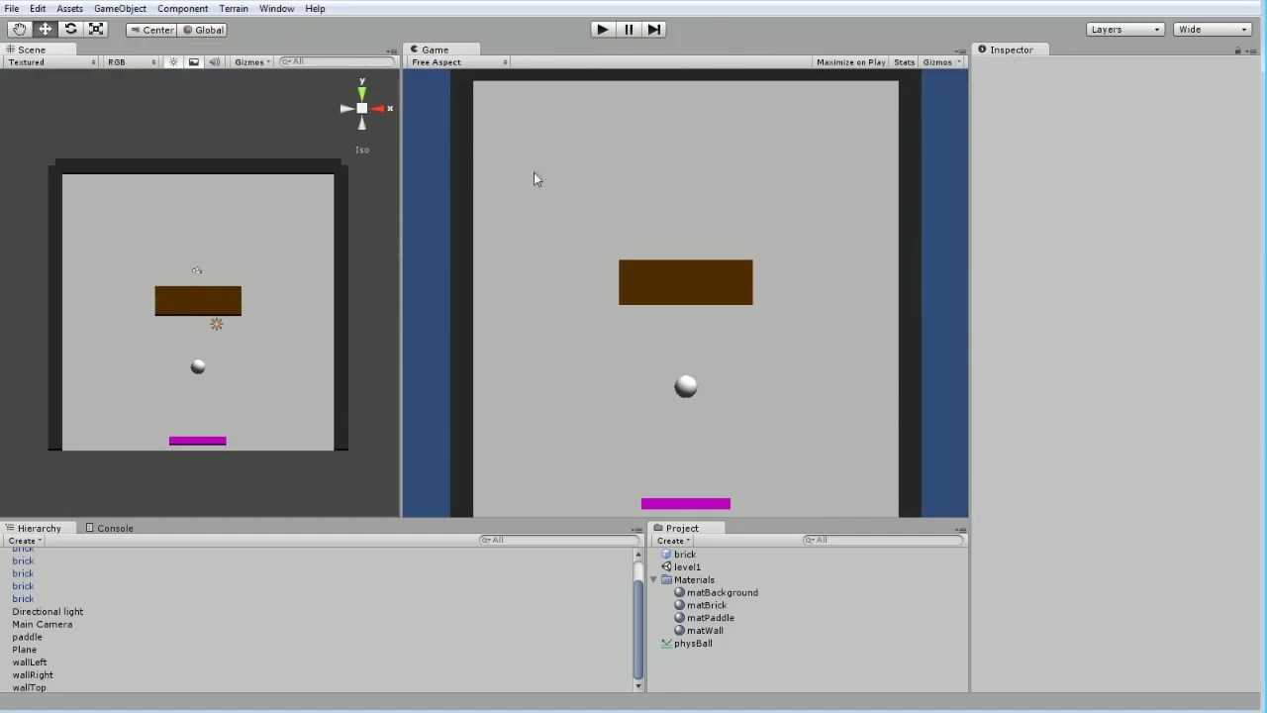
pyautogui.keyDown('alt'); pyautogui.moveTo(285, 315); pyautogui.dragTo(349, 346); pyautogui.keyUp('alt')
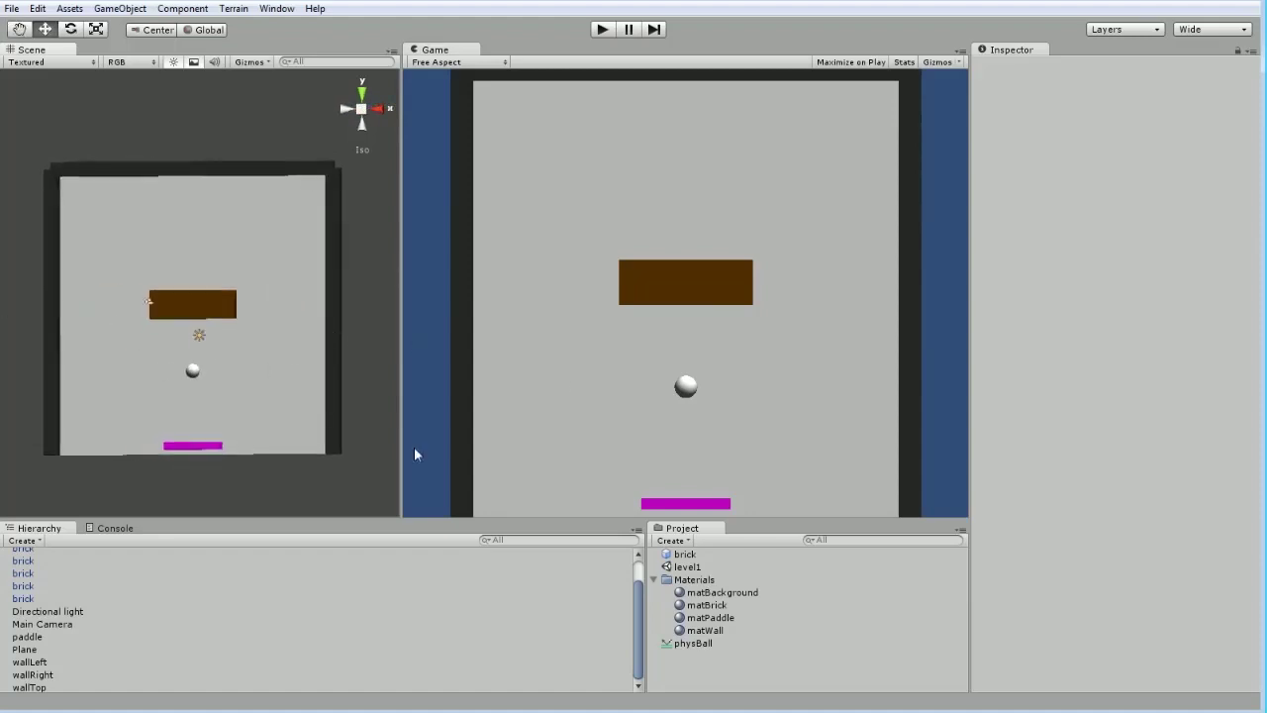
# Play-test the walled level, stop it, and select the ball
pyautogui.click(601, 30)
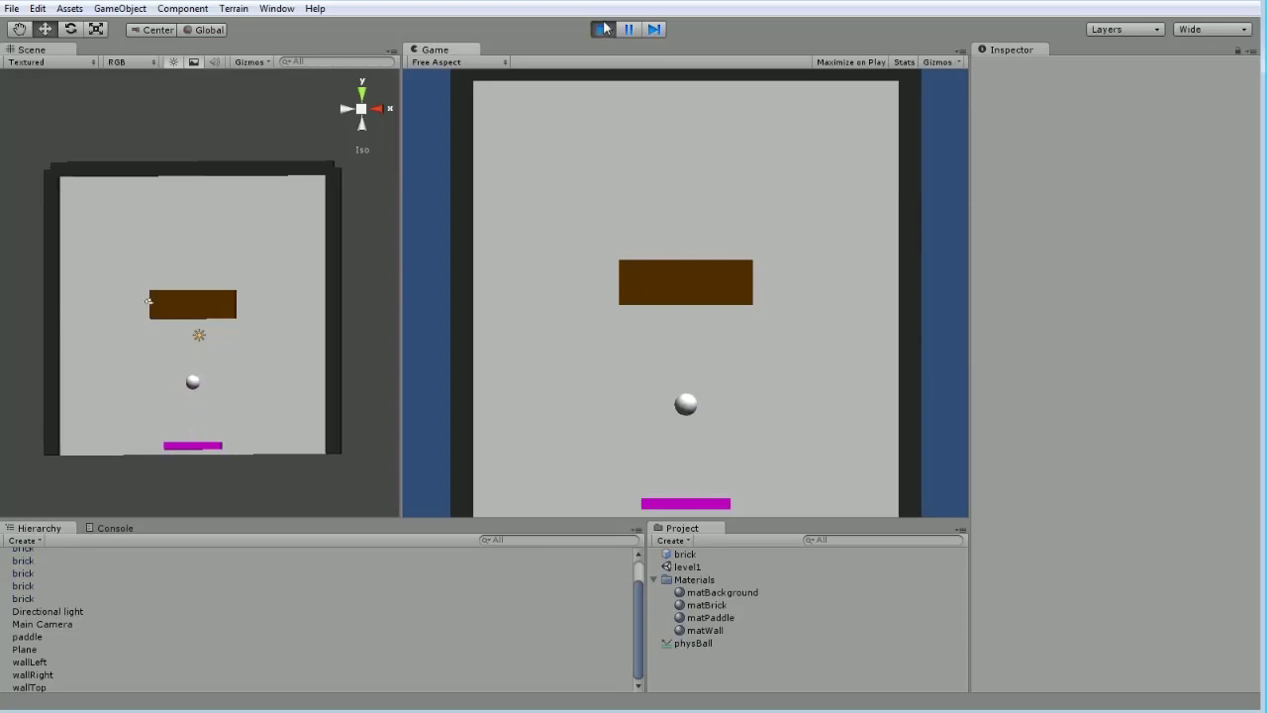
pyautogui.click(603, 29)
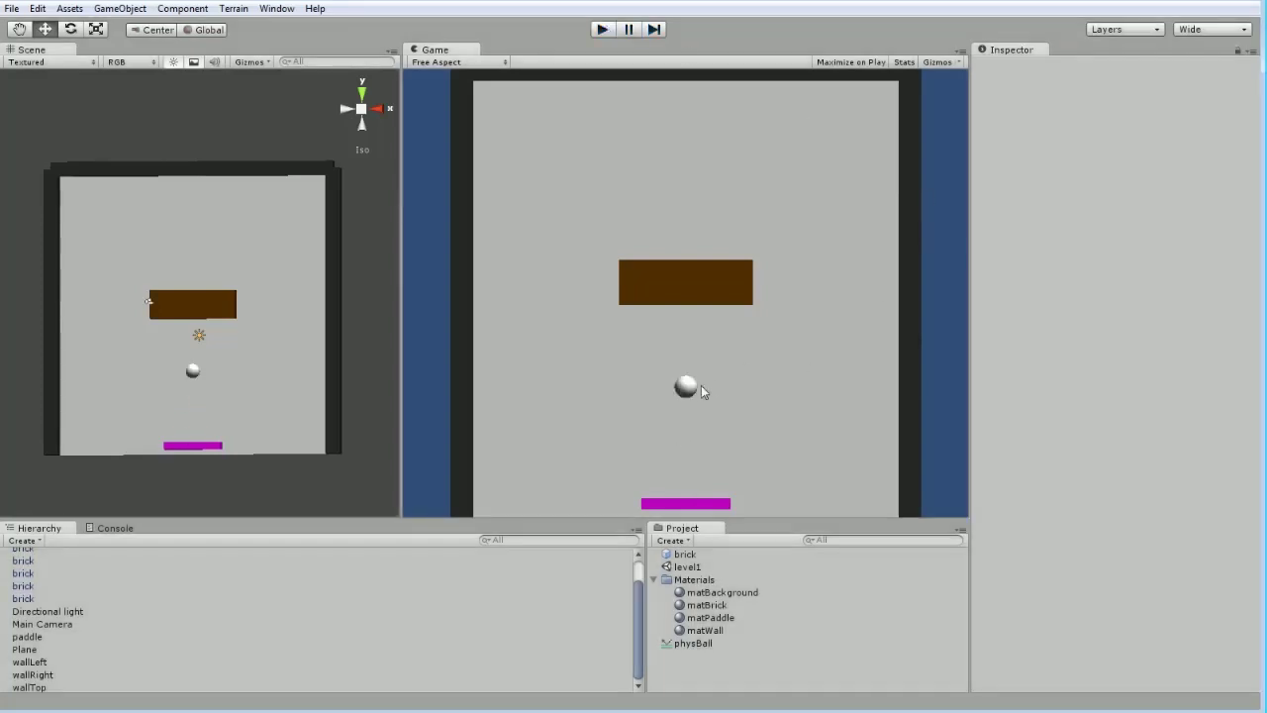
pyautogui.click(195, 374)
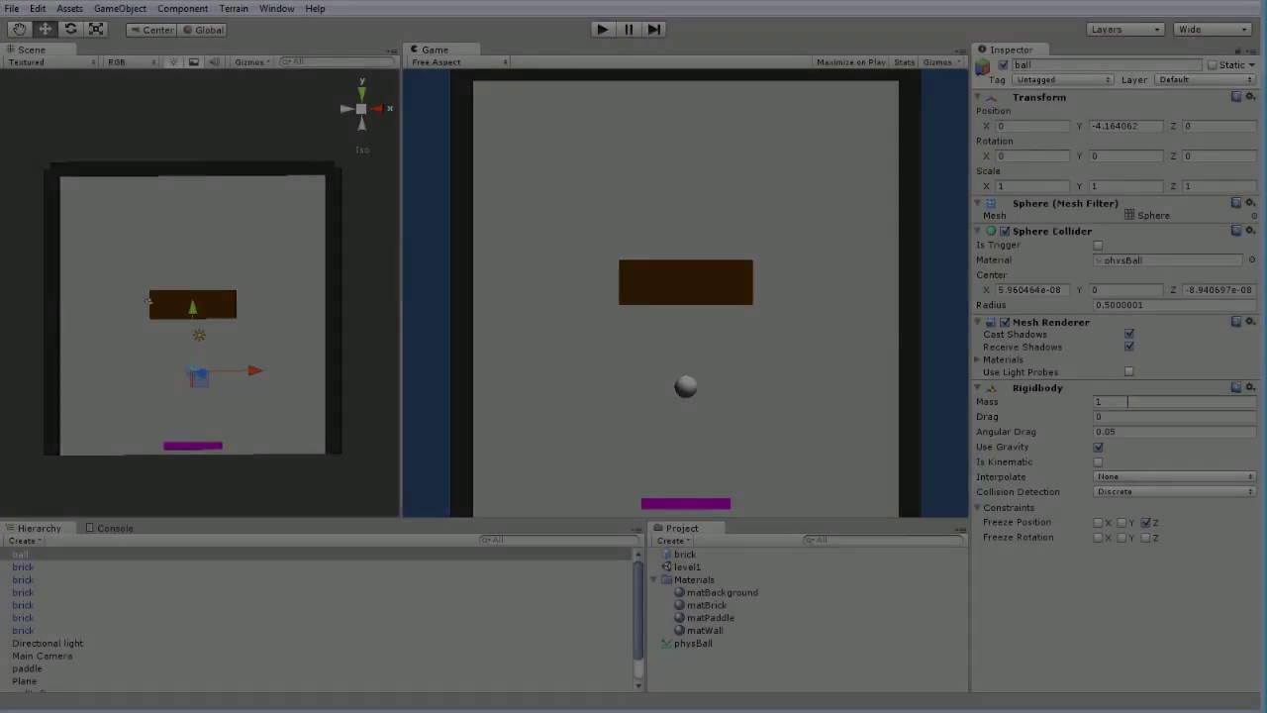